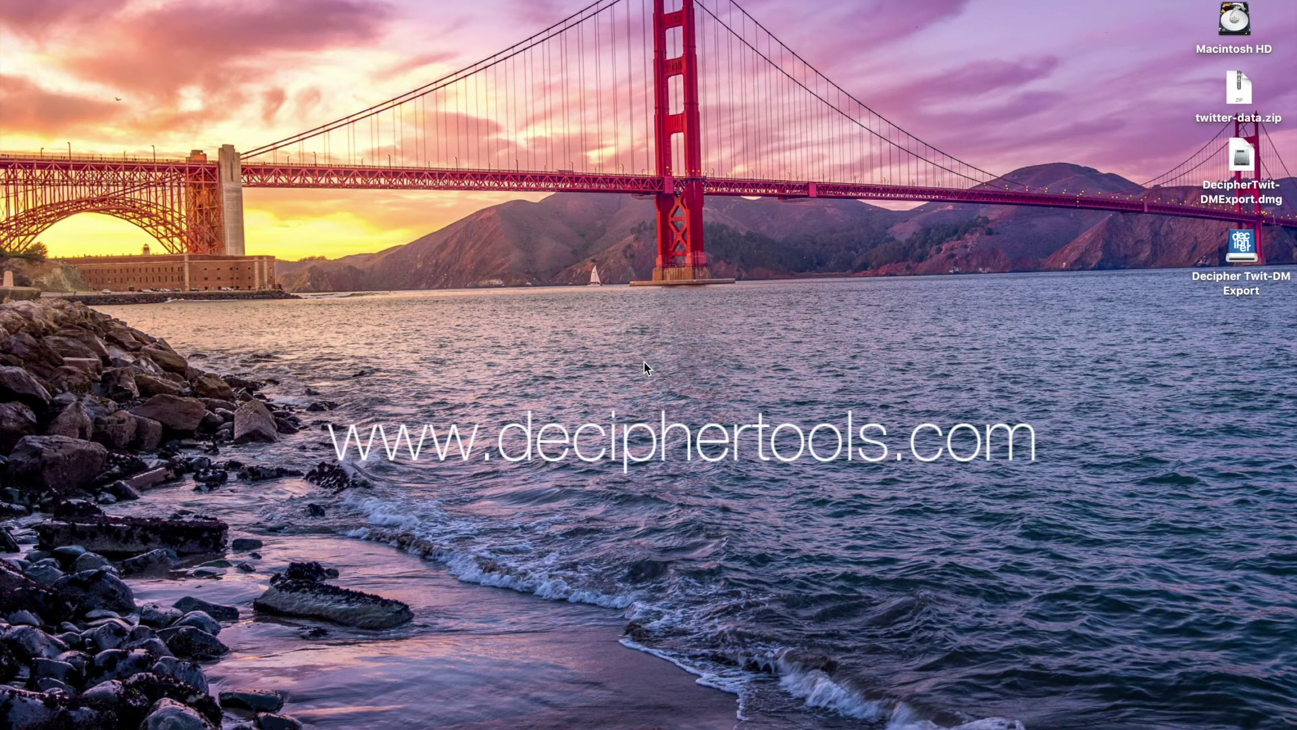
# Load the deciphertools.com website in Safari
pyautogui.click(303, 729)
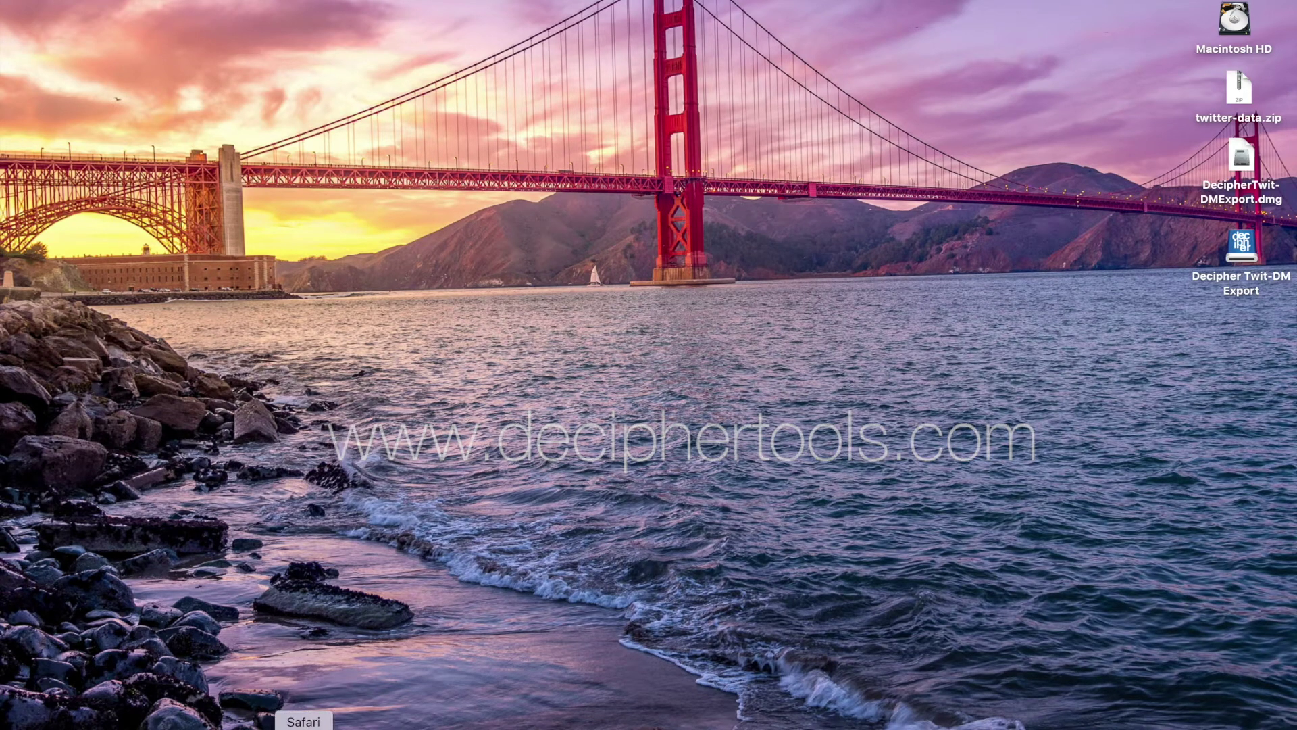
pyautogui.click(740, 20)
pyautogui.write('deci')
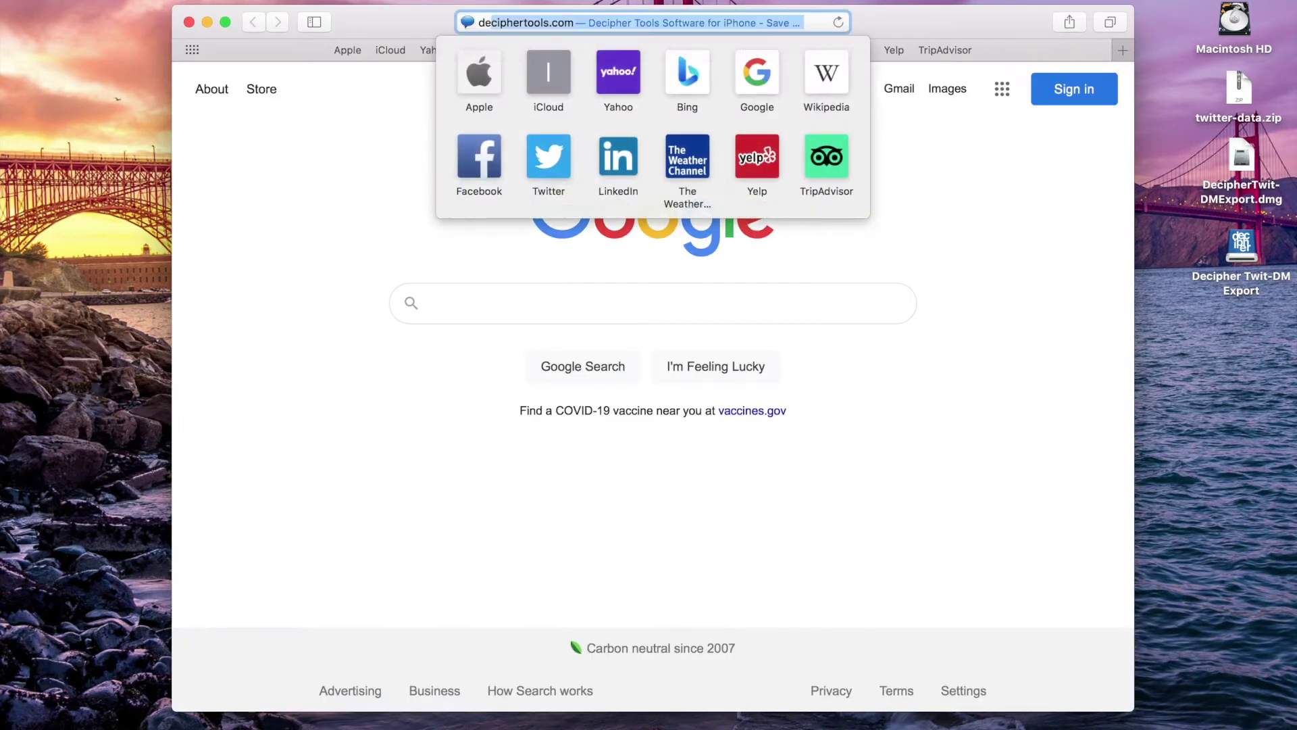
pyautogui.press('Return')
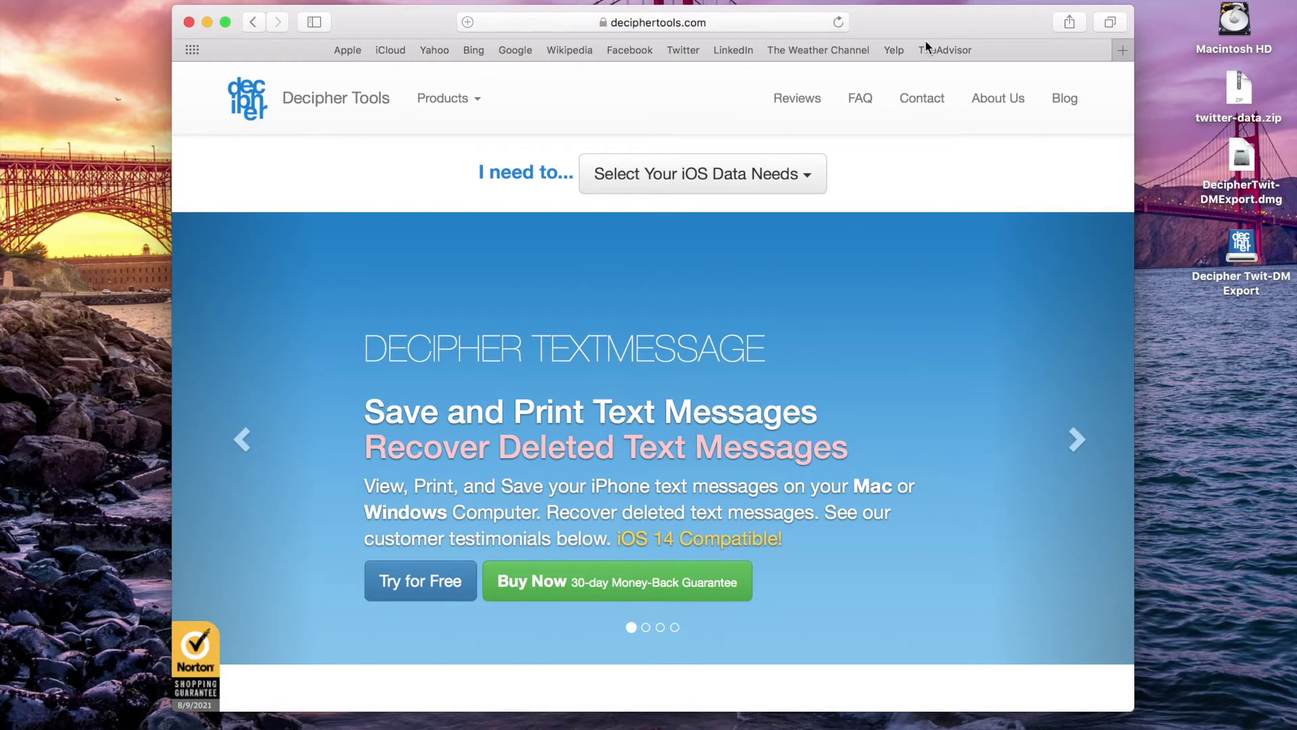
pyautogui.scroll(-5, 893, 164)
pyautogui.scroll(-3, 959, 344)
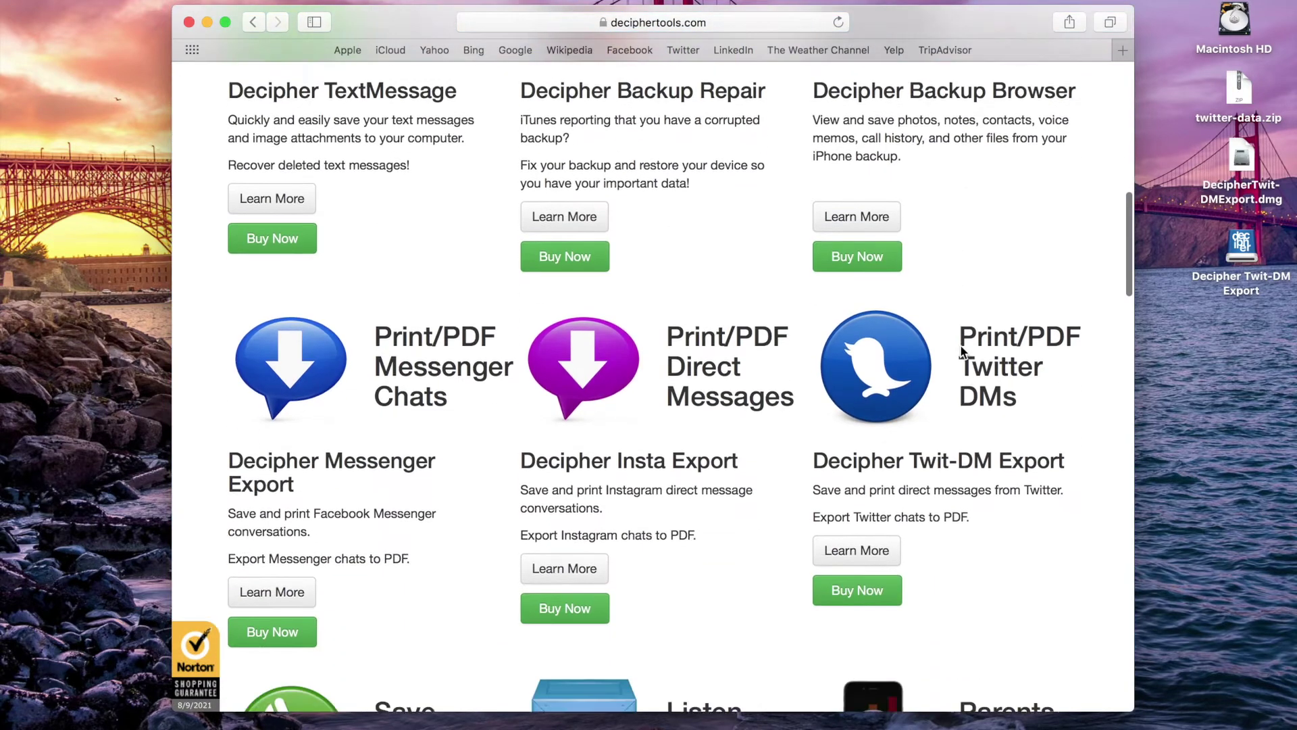
pyautogui.scroll(-2, 960, 343)
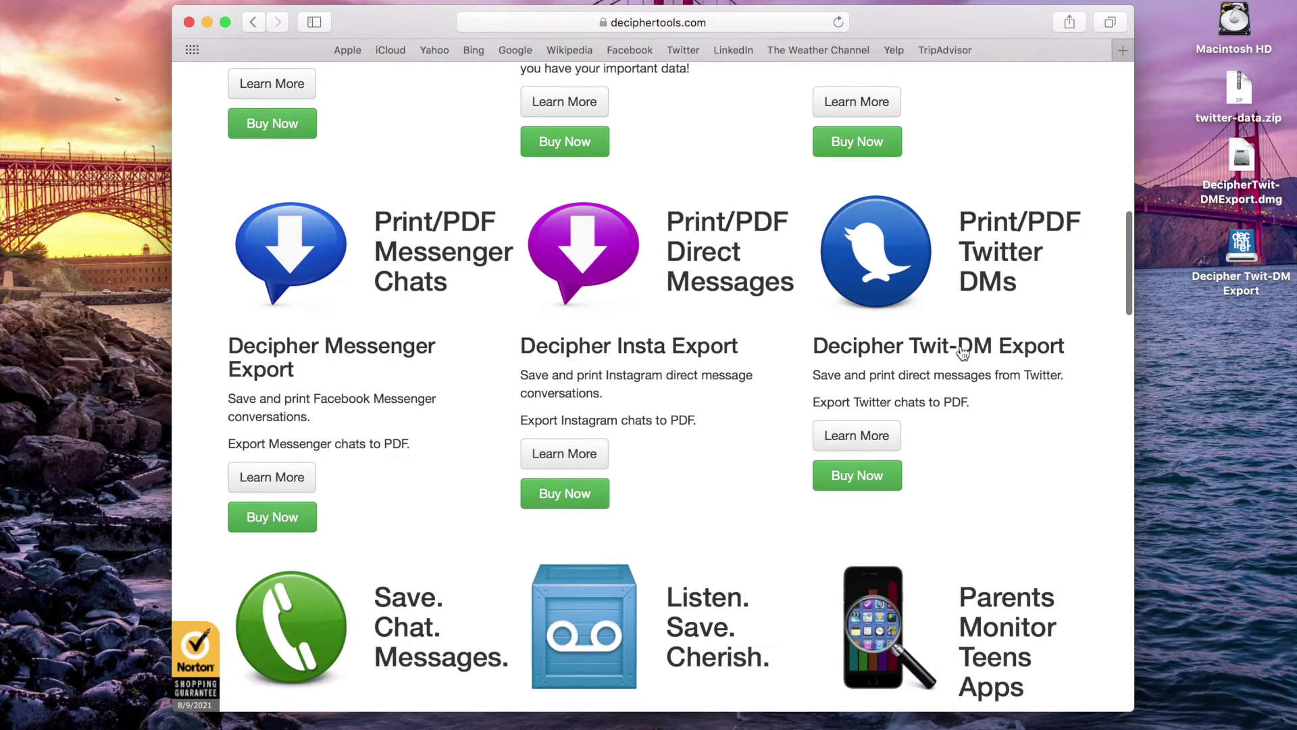
# Download the free Mac trial of Twit-DM Export, check the site certificate, and quit Safari
pyautogui.click(889, 275)
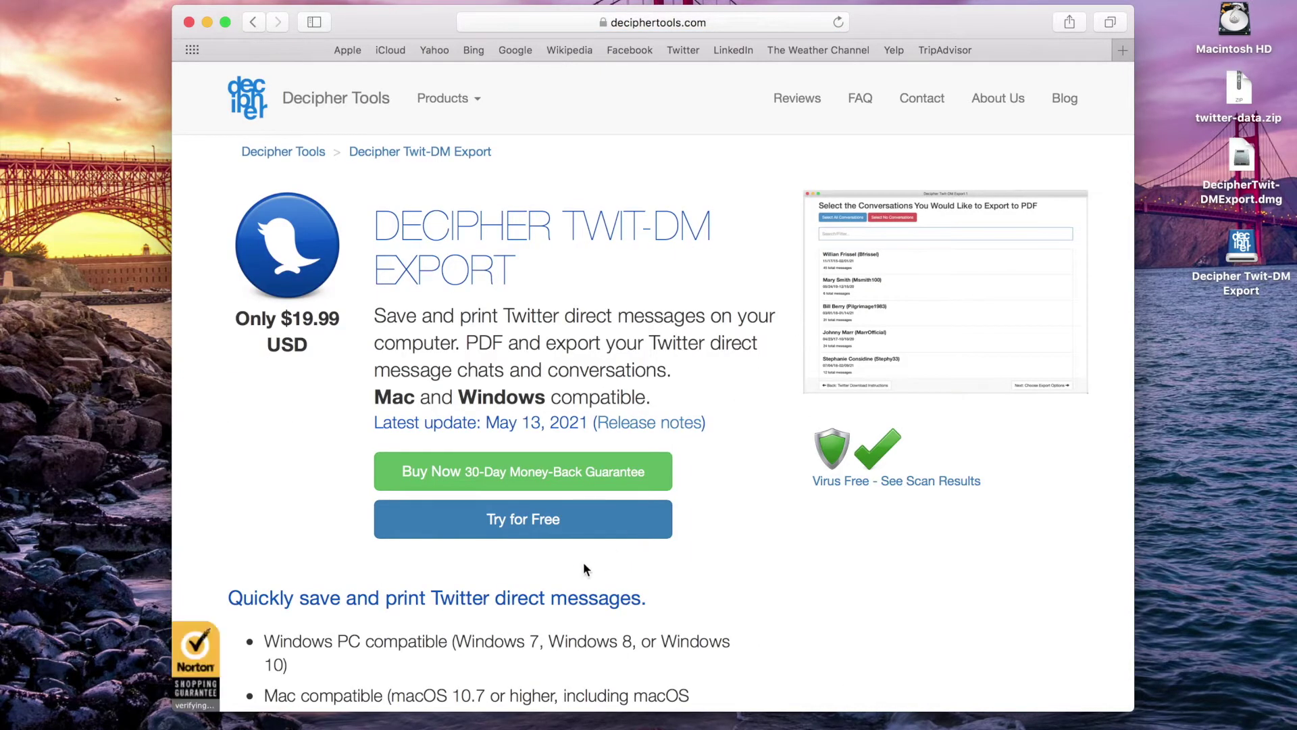
pyautogui.click(553, 520)
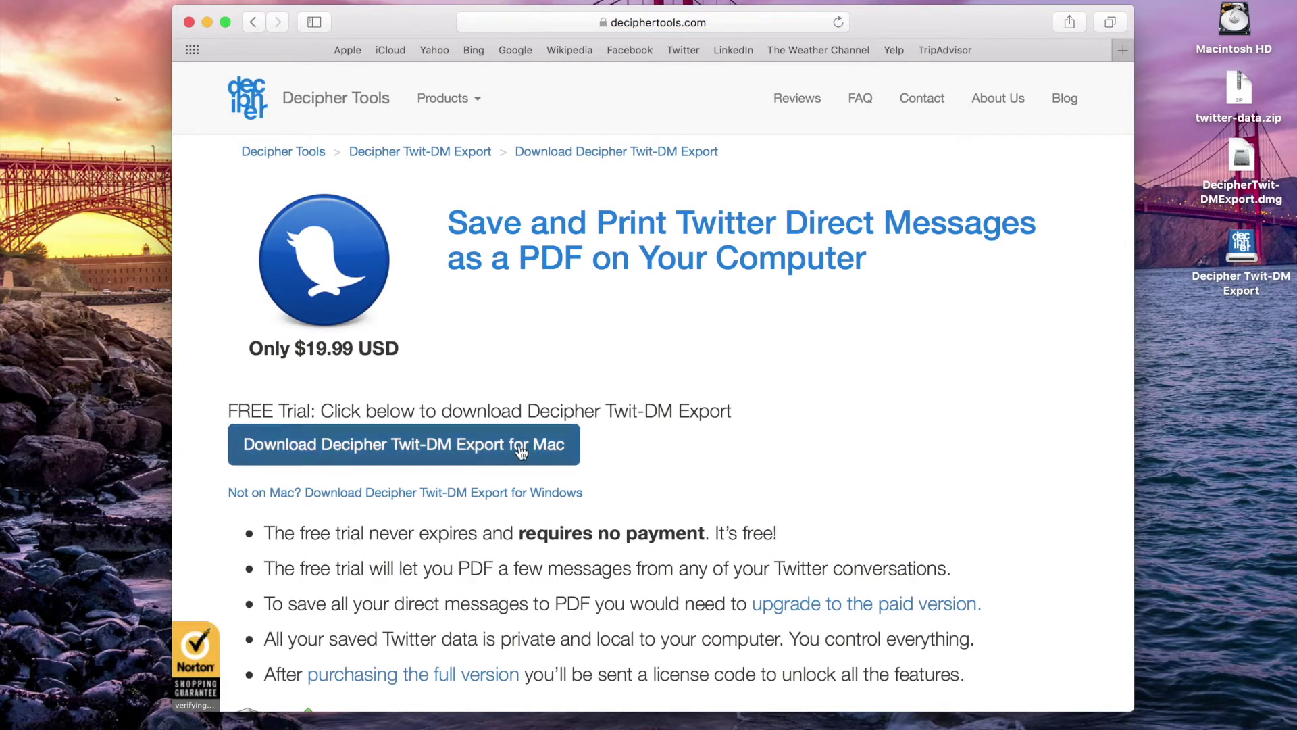
pyautogui.click(482, 450)
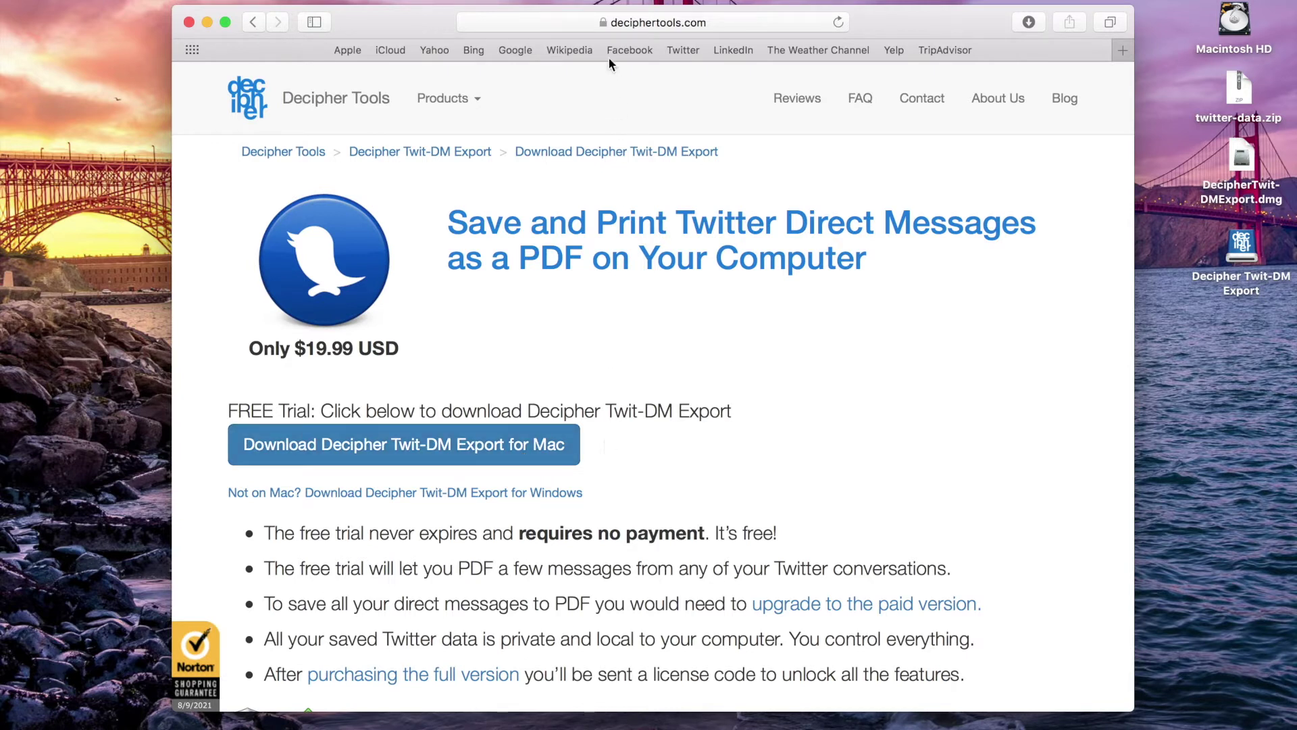
pyautogui.moveTo(603, 23)
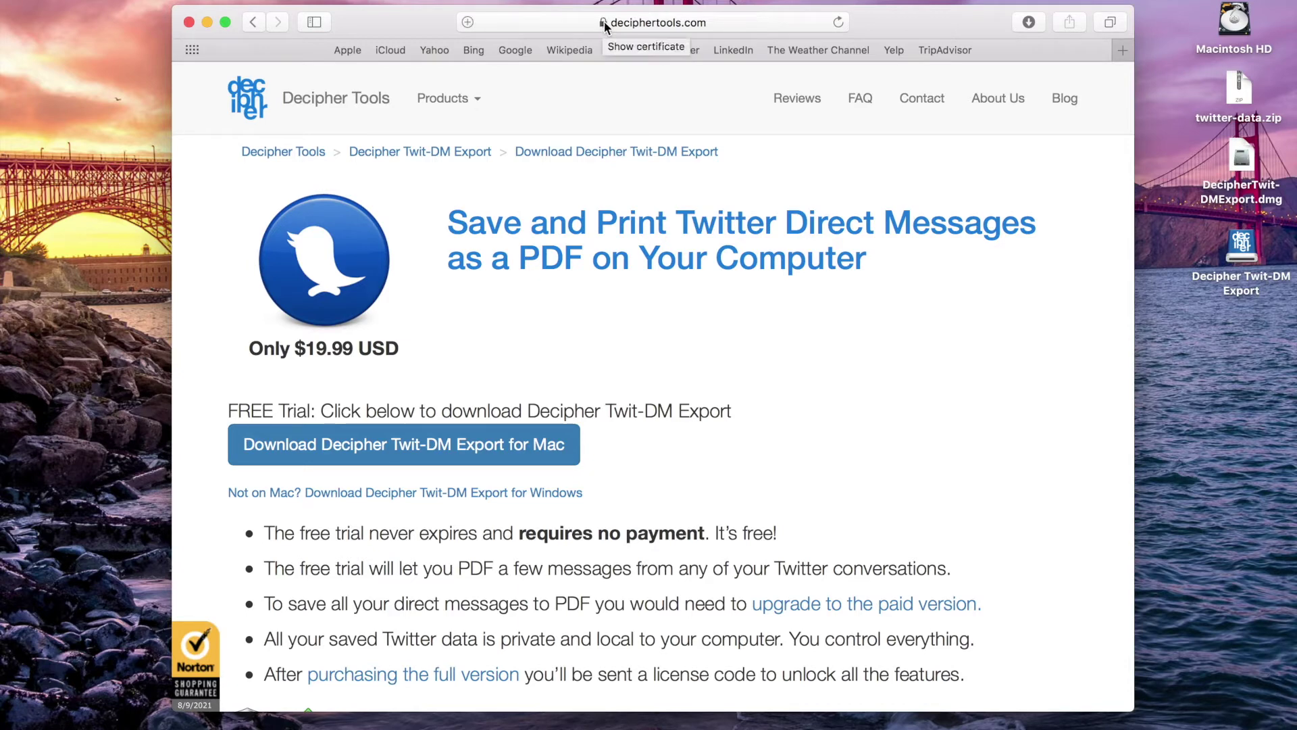
pyautogui.click(604, 20)
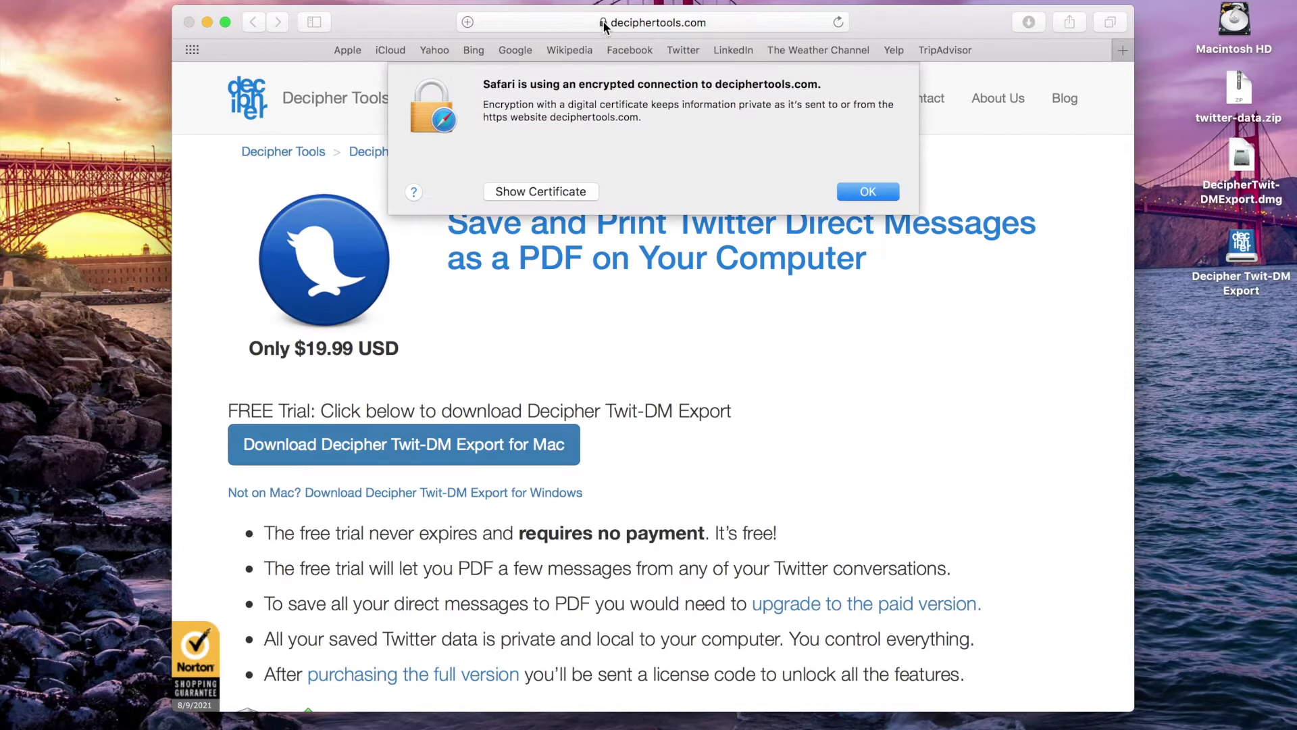
pyautogui.press('super+q')
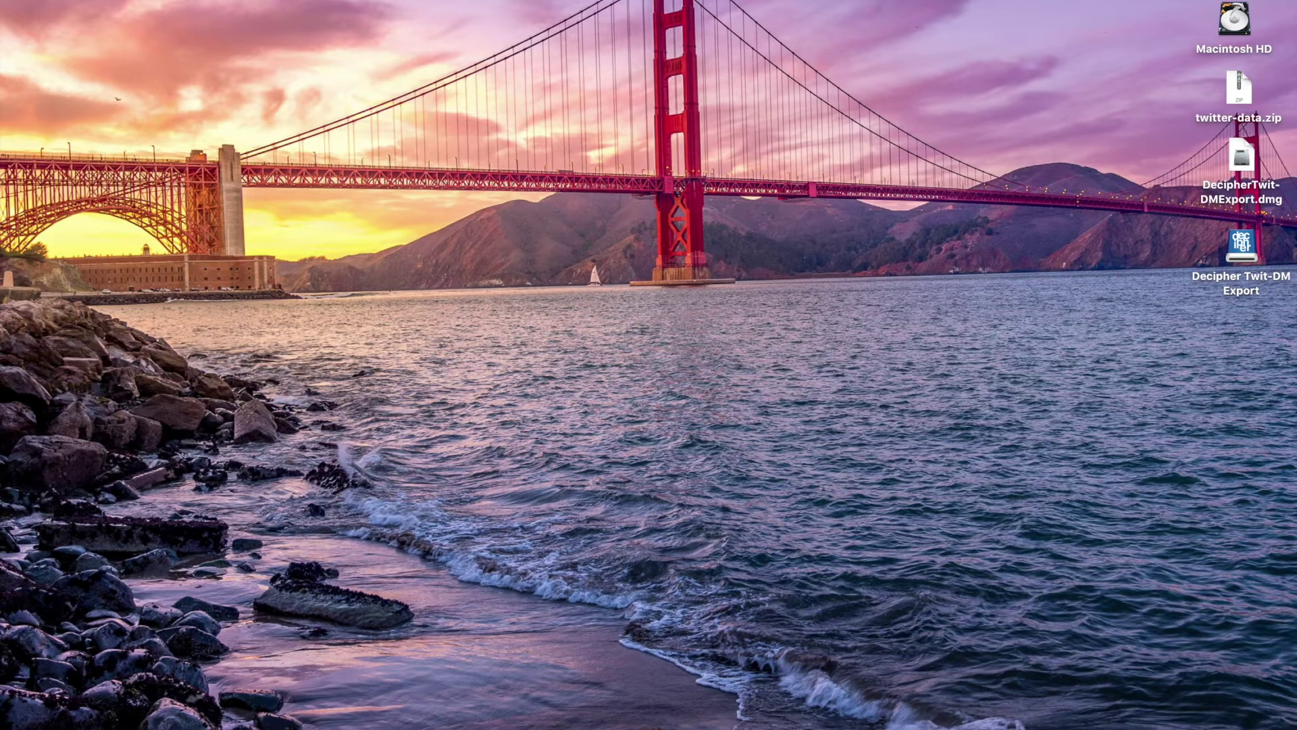
# Launch Decipher Twit-DM Export from the Applications folder in the Dock
pyautogui.click(1084, 722)
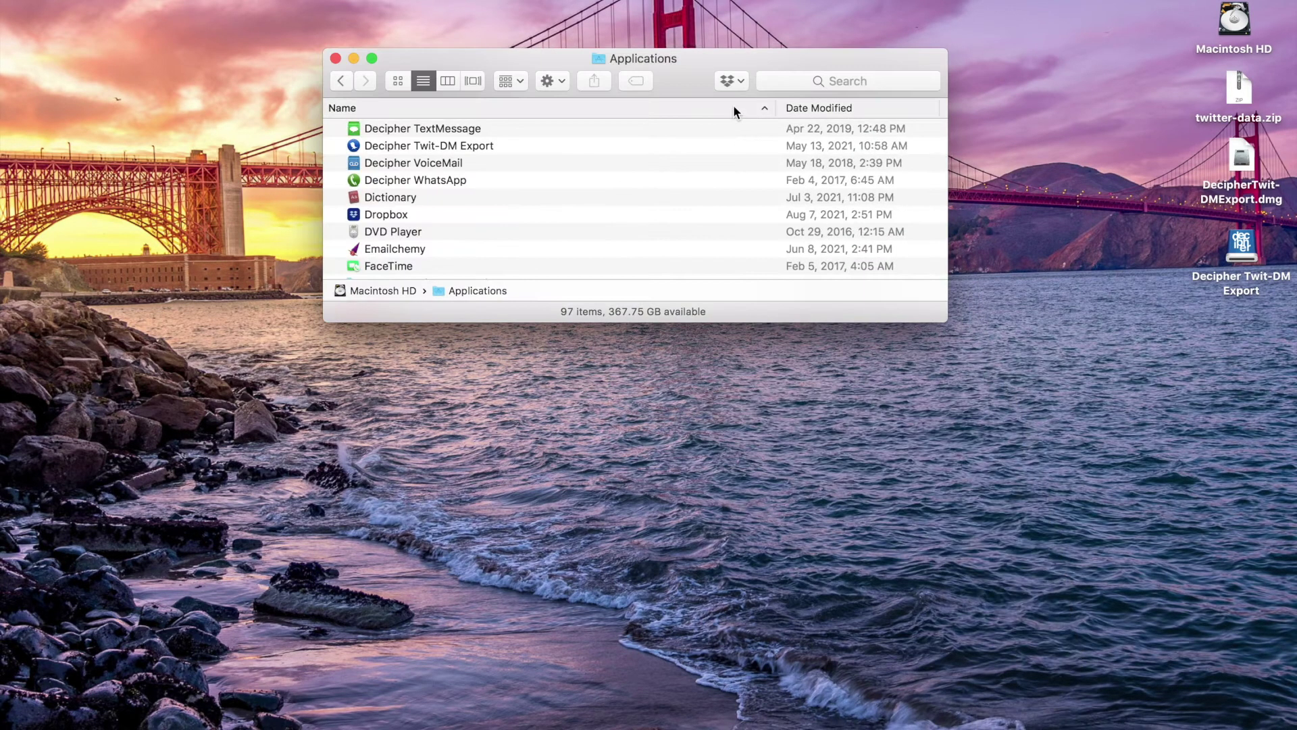
pyautogui.doubleClick(466, 148)
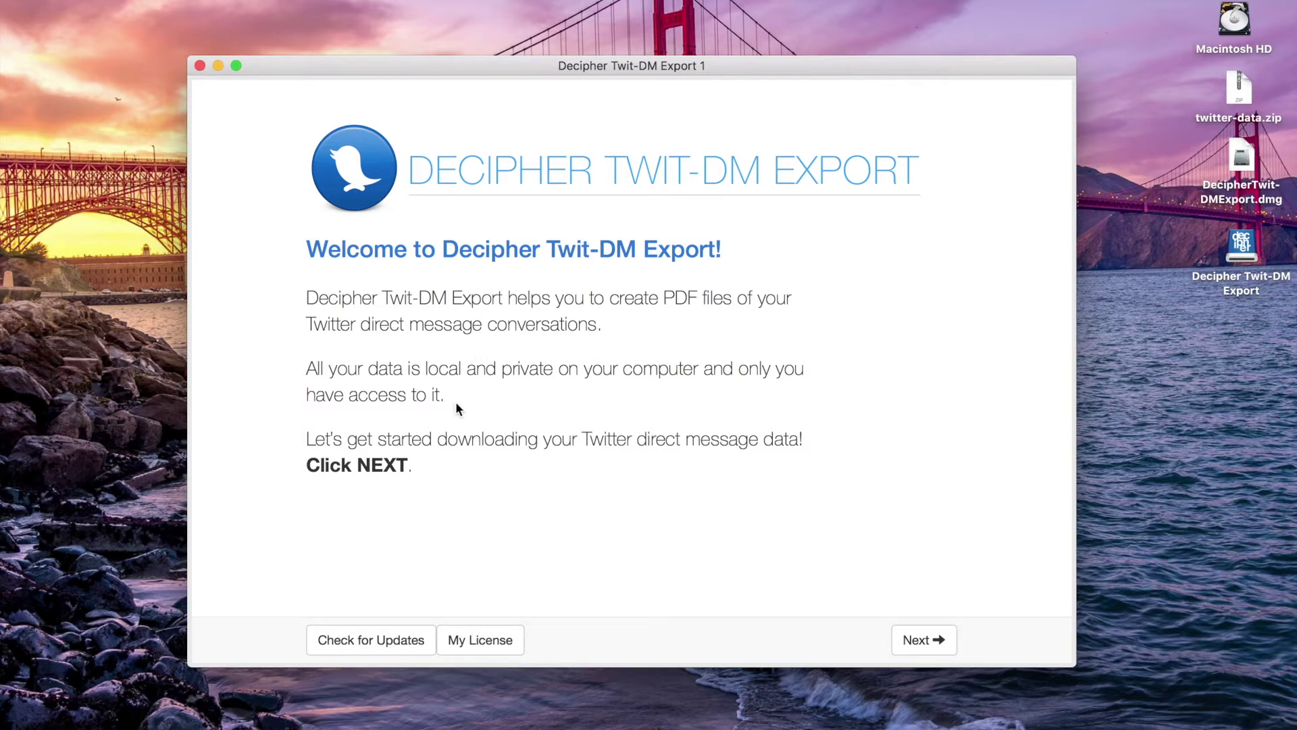
# Move past the welcome page to the Twitter data download instructions
pyautogui.click(927, 643)
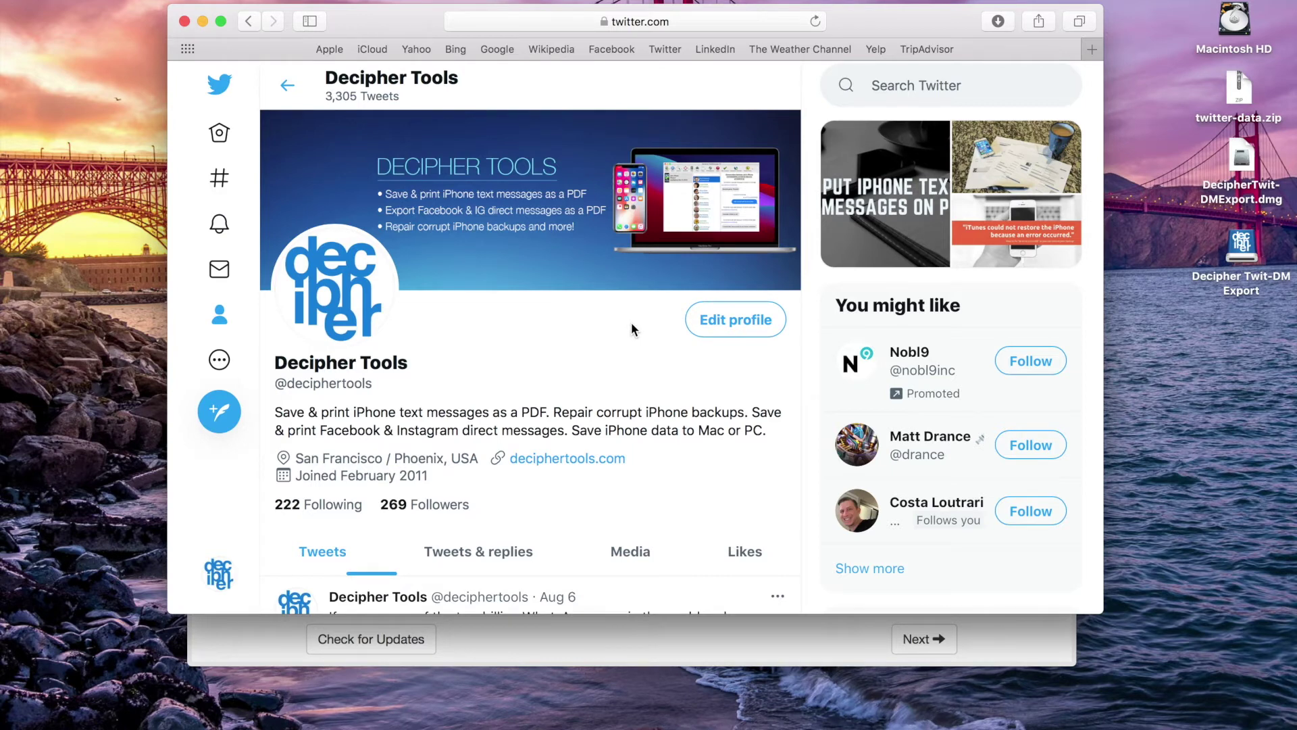
# Go from More through Settings and privacy to 'Download an archive of your data'
pyautogui.click(221, 365)
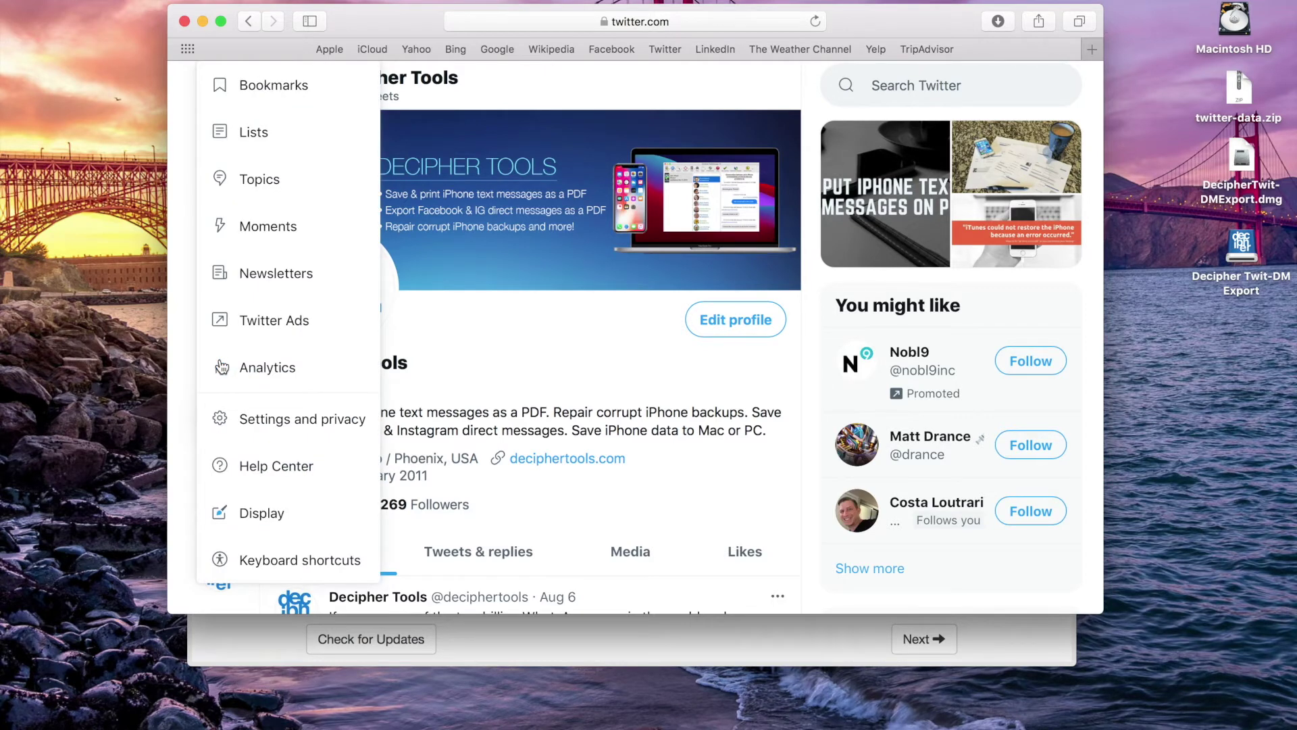
pyautogui.click(322, 422)
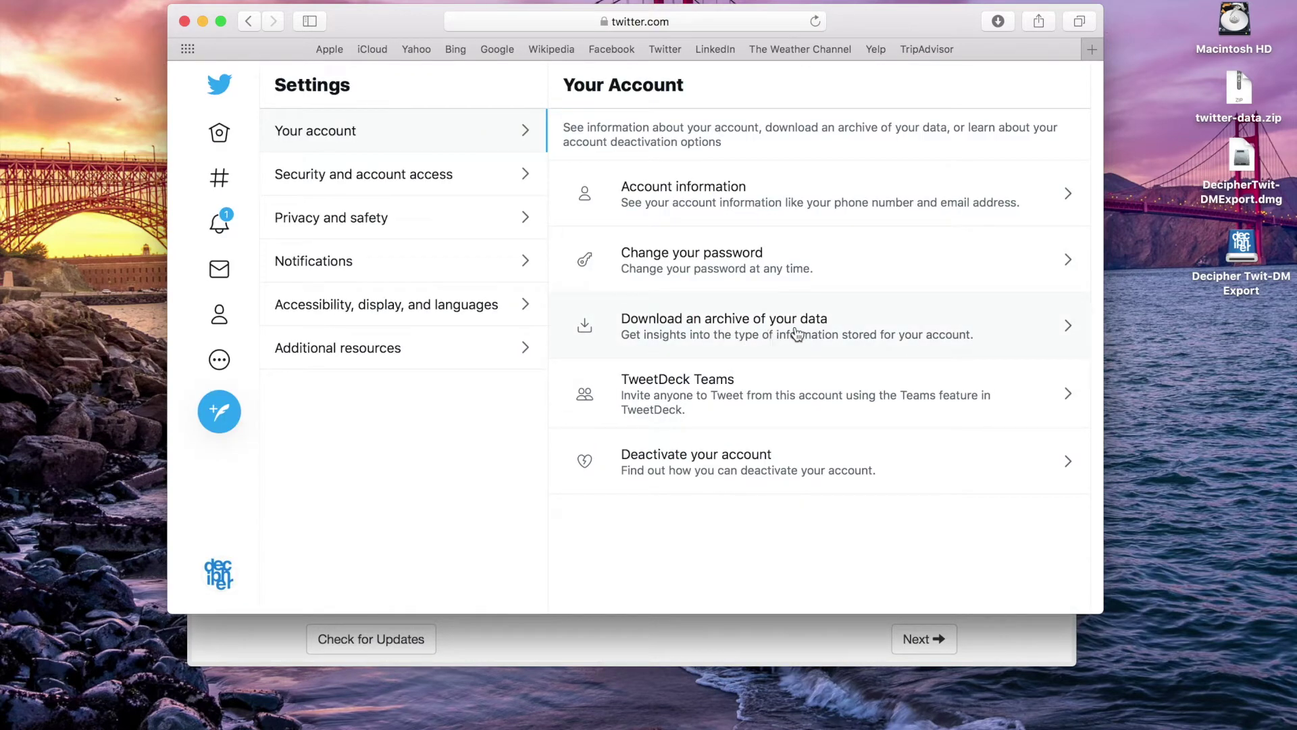
pyautogui.click(876, 322)
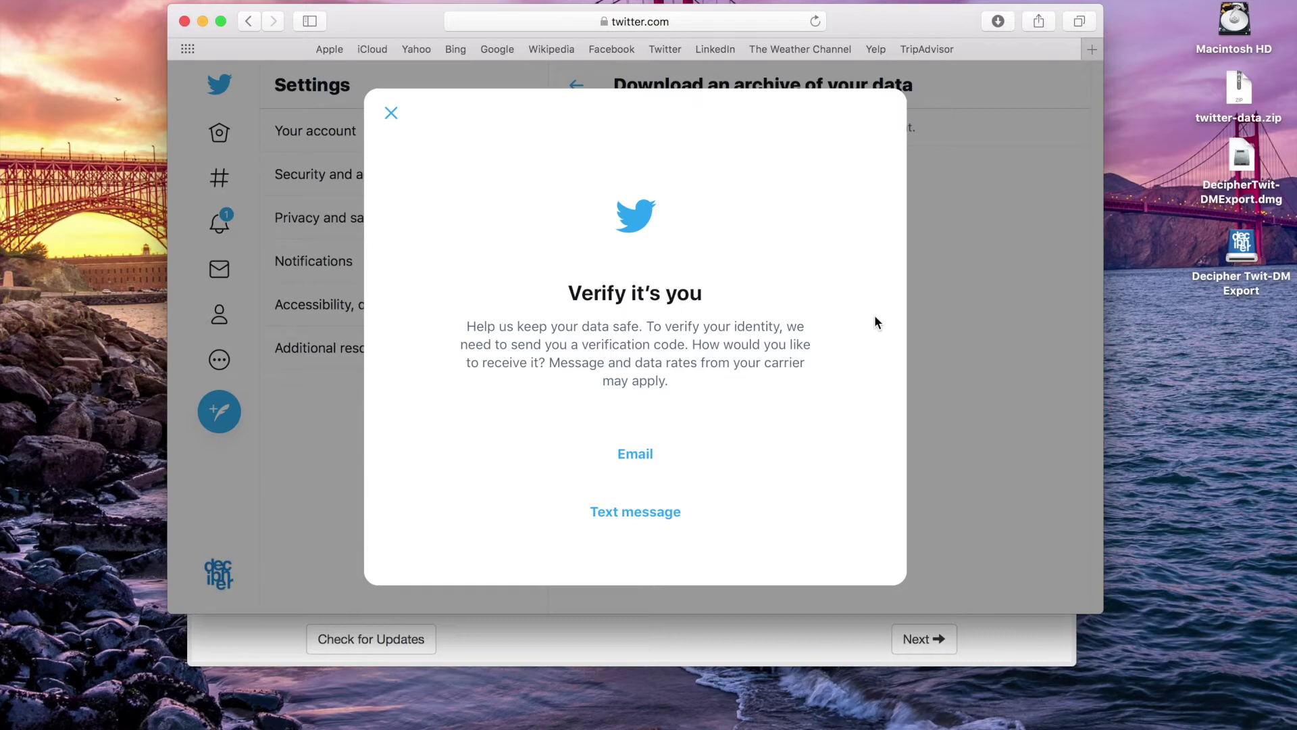
# Choose Email to receive the verification code for the archive request
pyautogui.click(646, 461)
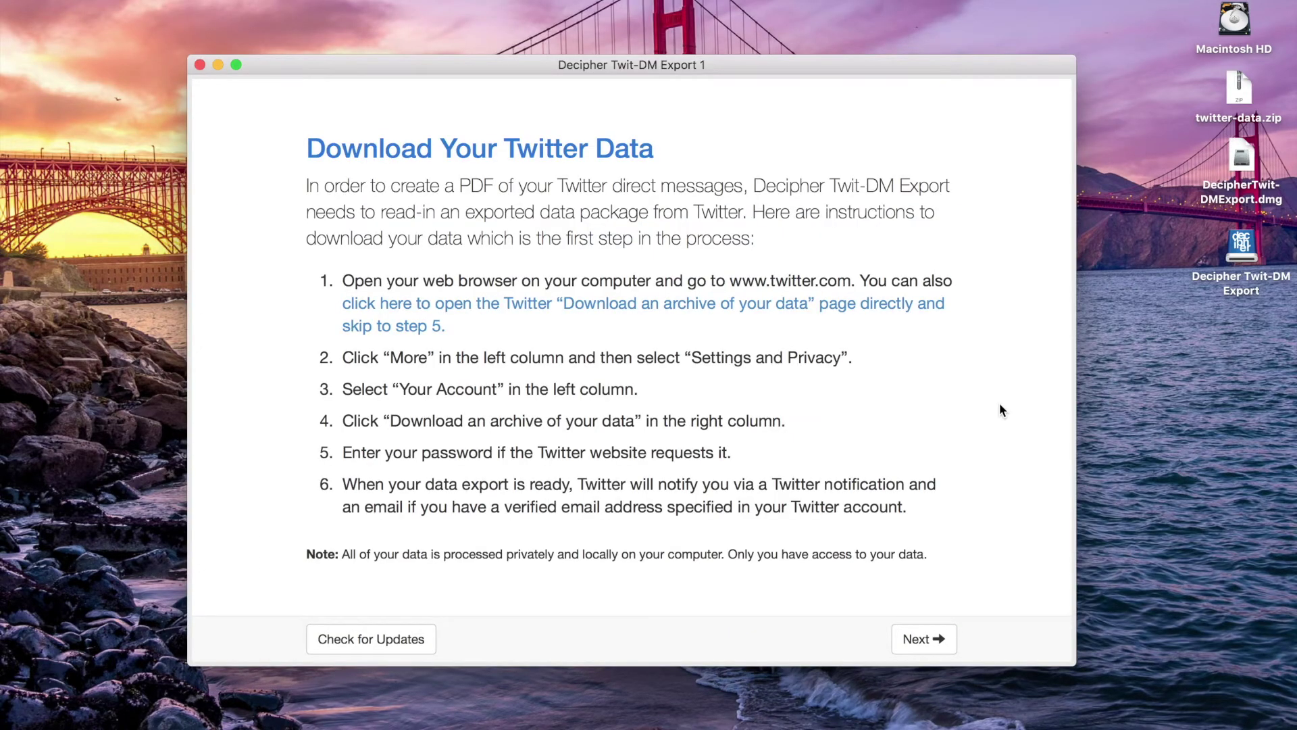
# Reach the convert step and bring up the file chooser showing twitter-data.zip
pyautogui.click(926, 640)
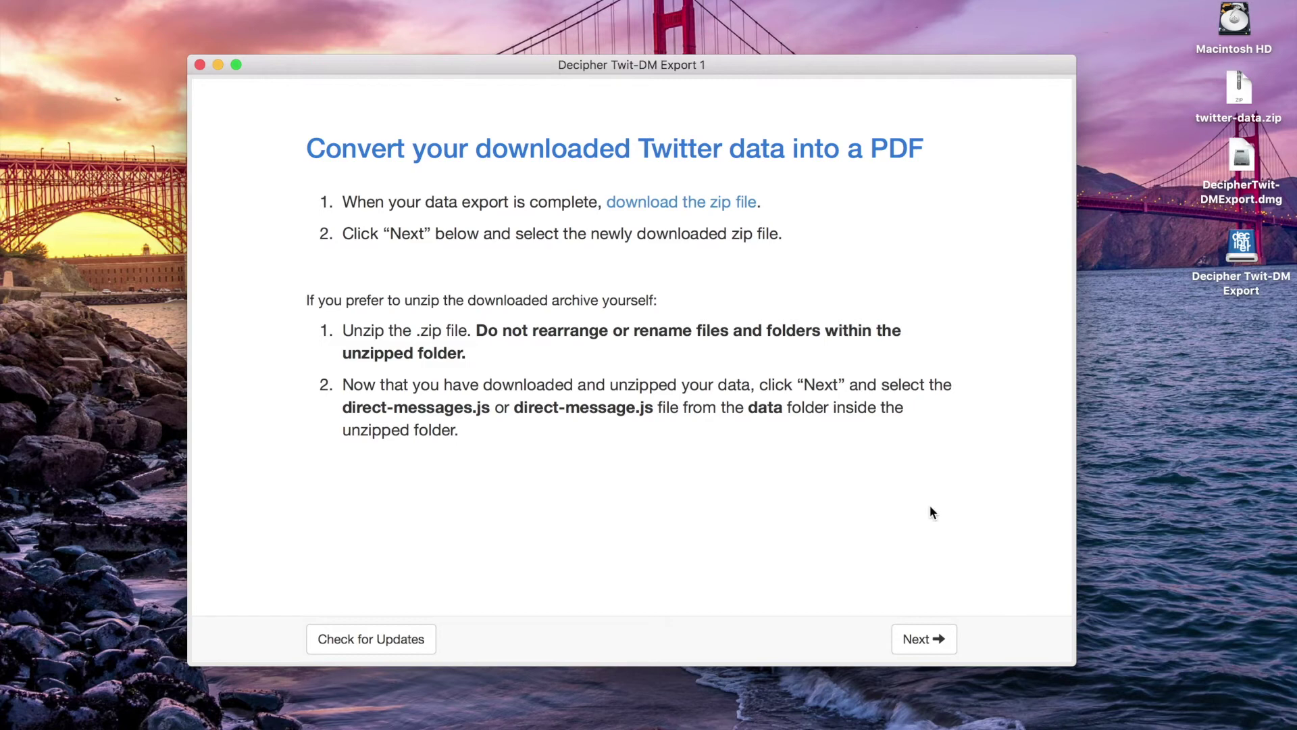
pyautogui.click(925, 643)
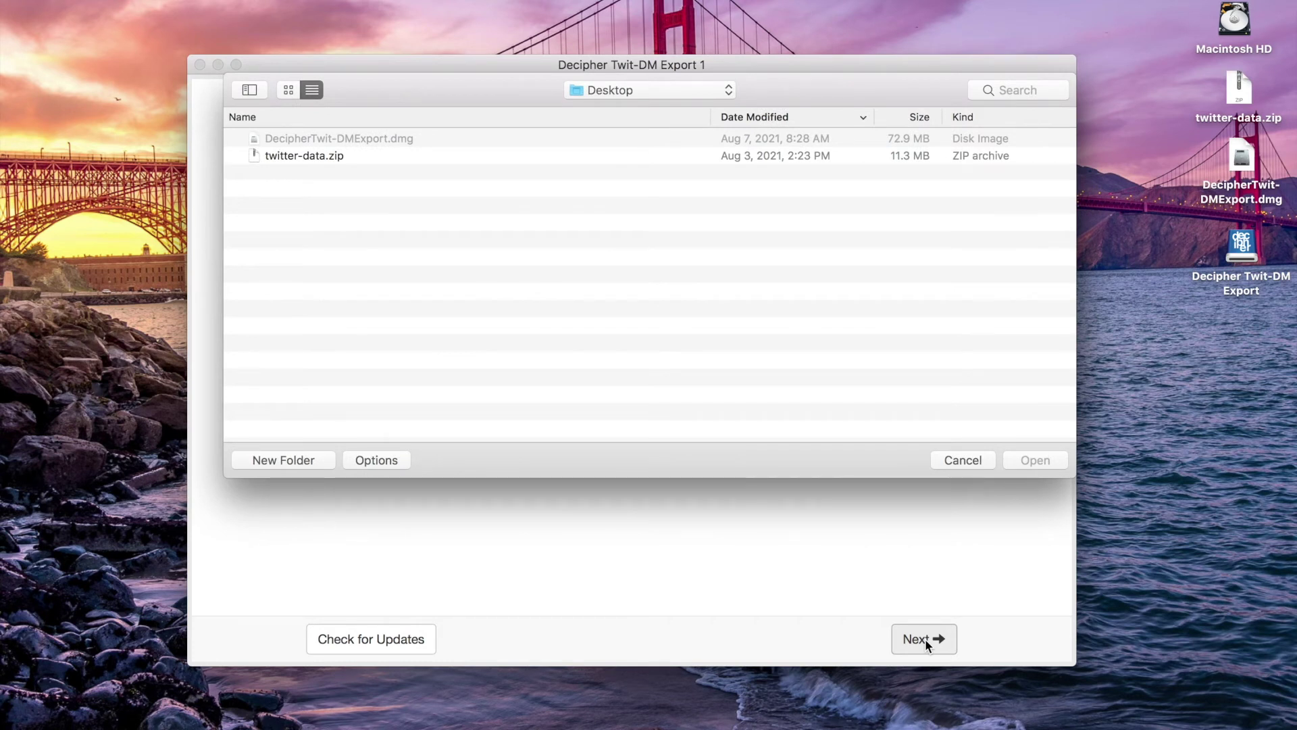
# Select twitter-data.zip on the Desktop and open it in the app
pyautogui.click(312, 159)
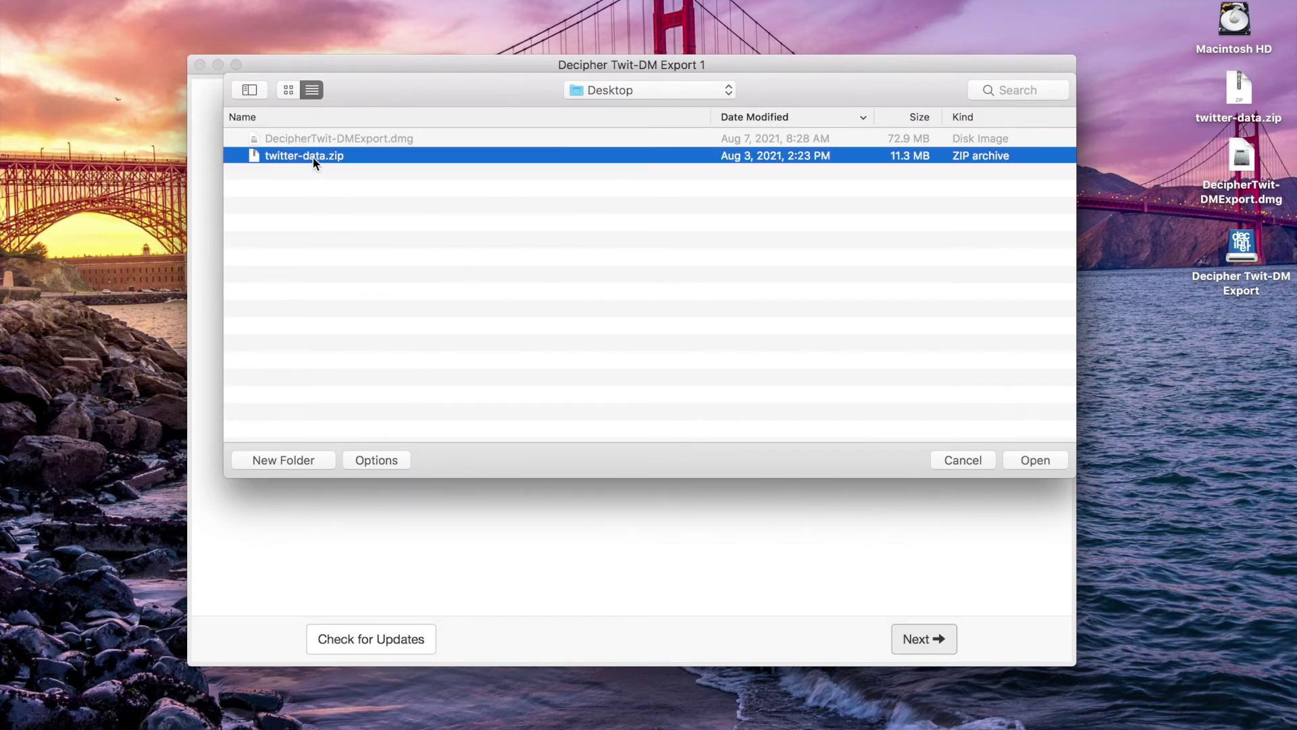
pyautogui.click(1035, 458)
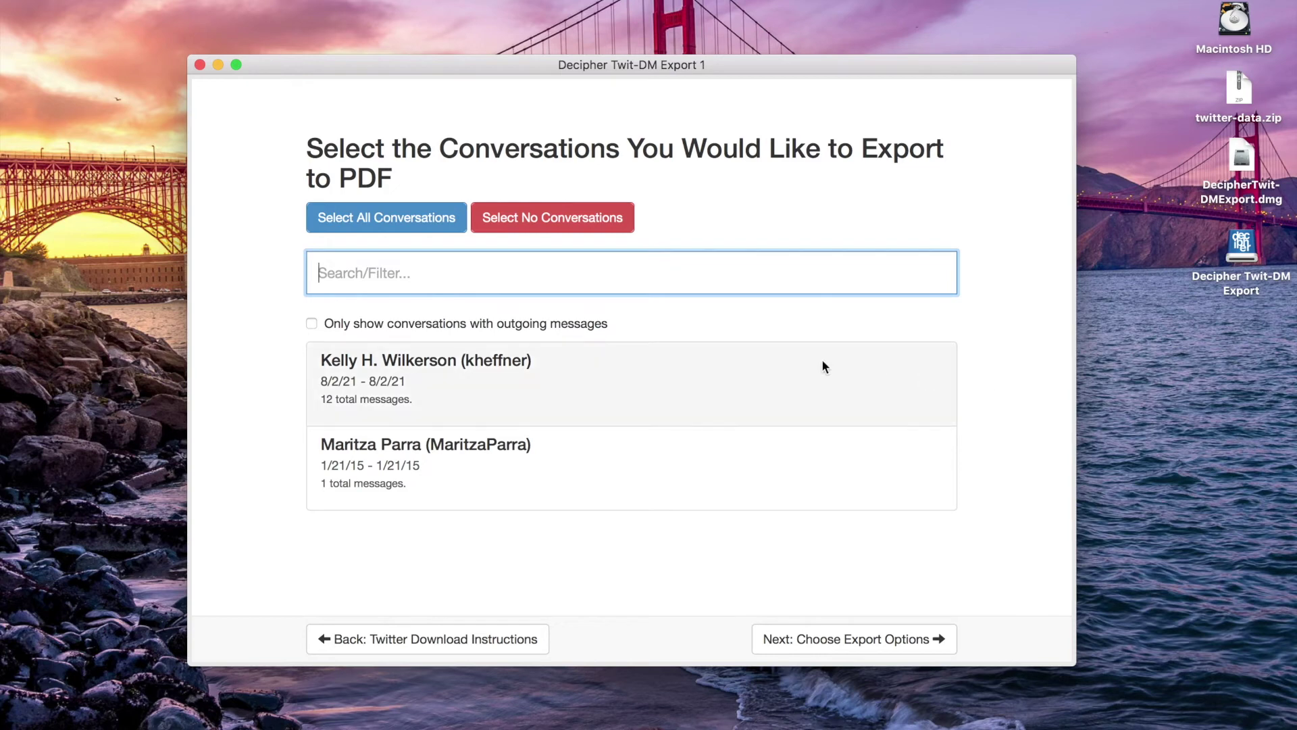
# Select the first conversation and continue to 'Next: Choose Export Options'
pyautogui.click(688, 359)
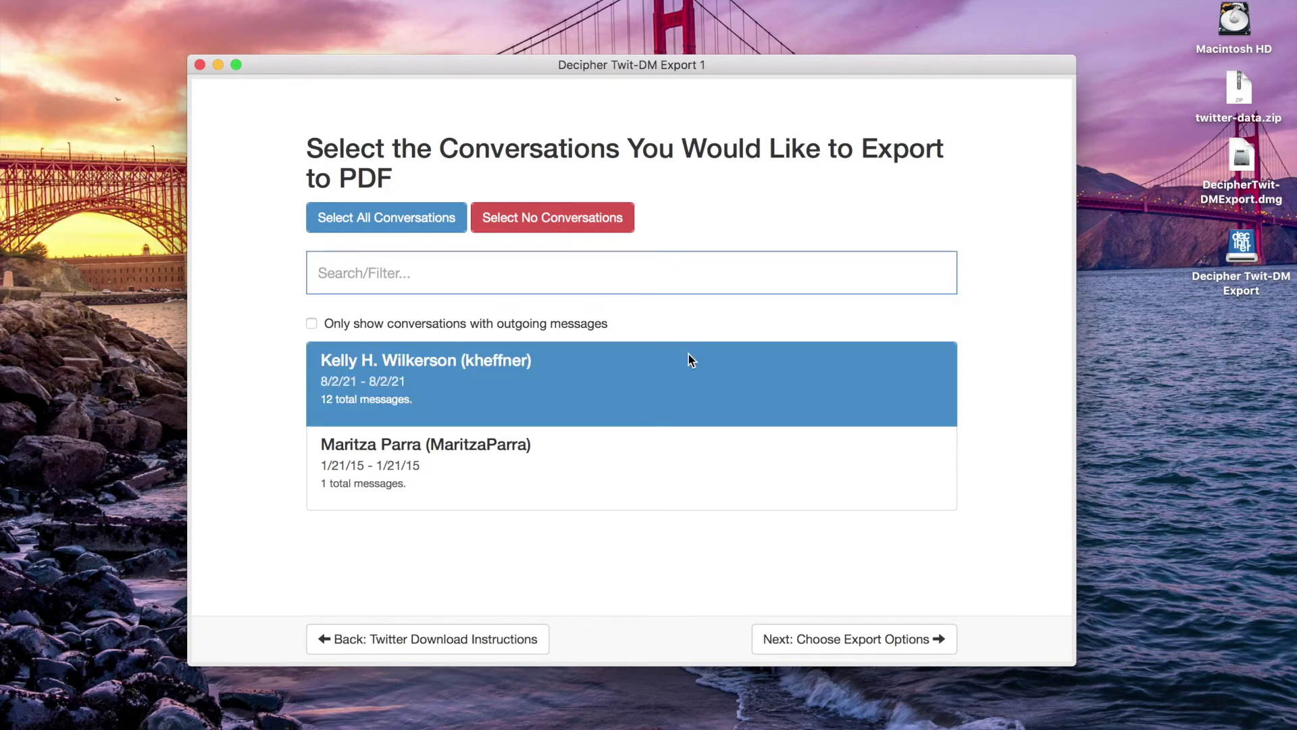
pyautogui.click(861, 639)
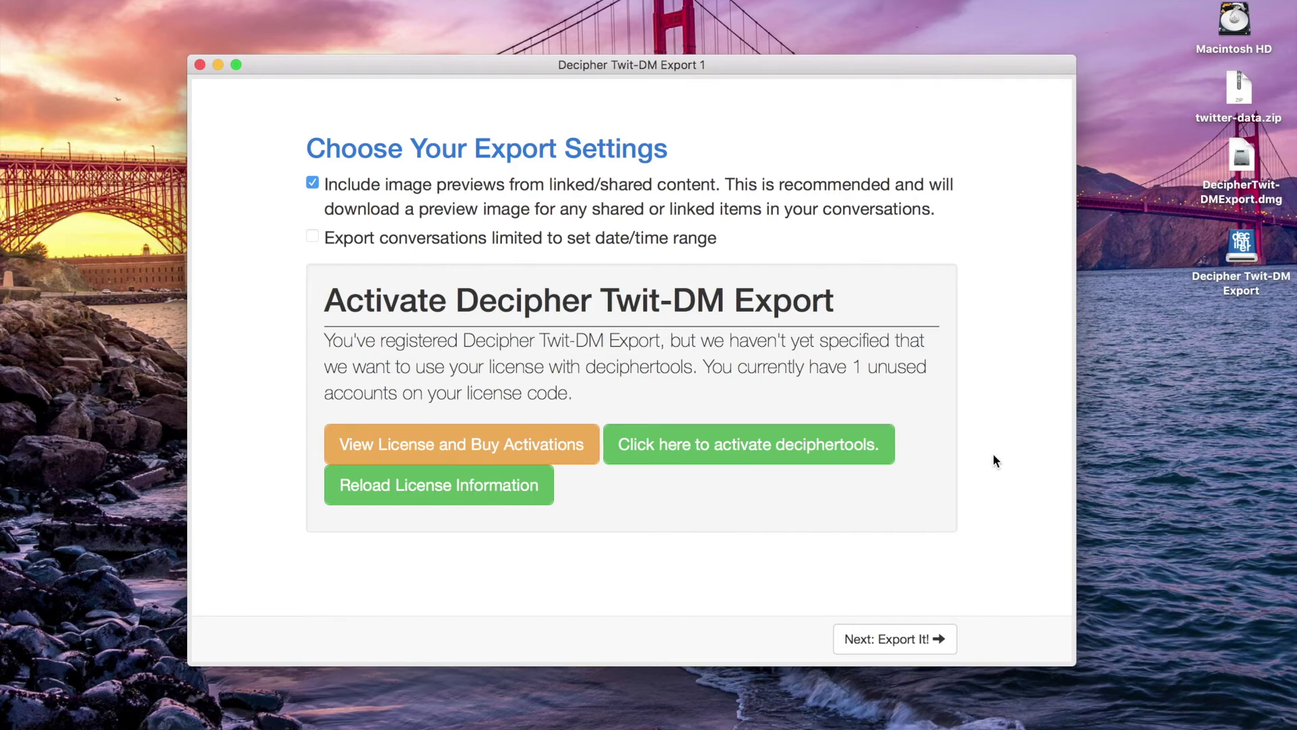
# Activate the deciphertools license and start the PDF export with 'Next: Export It!'
pyautogui.click(810, 447)
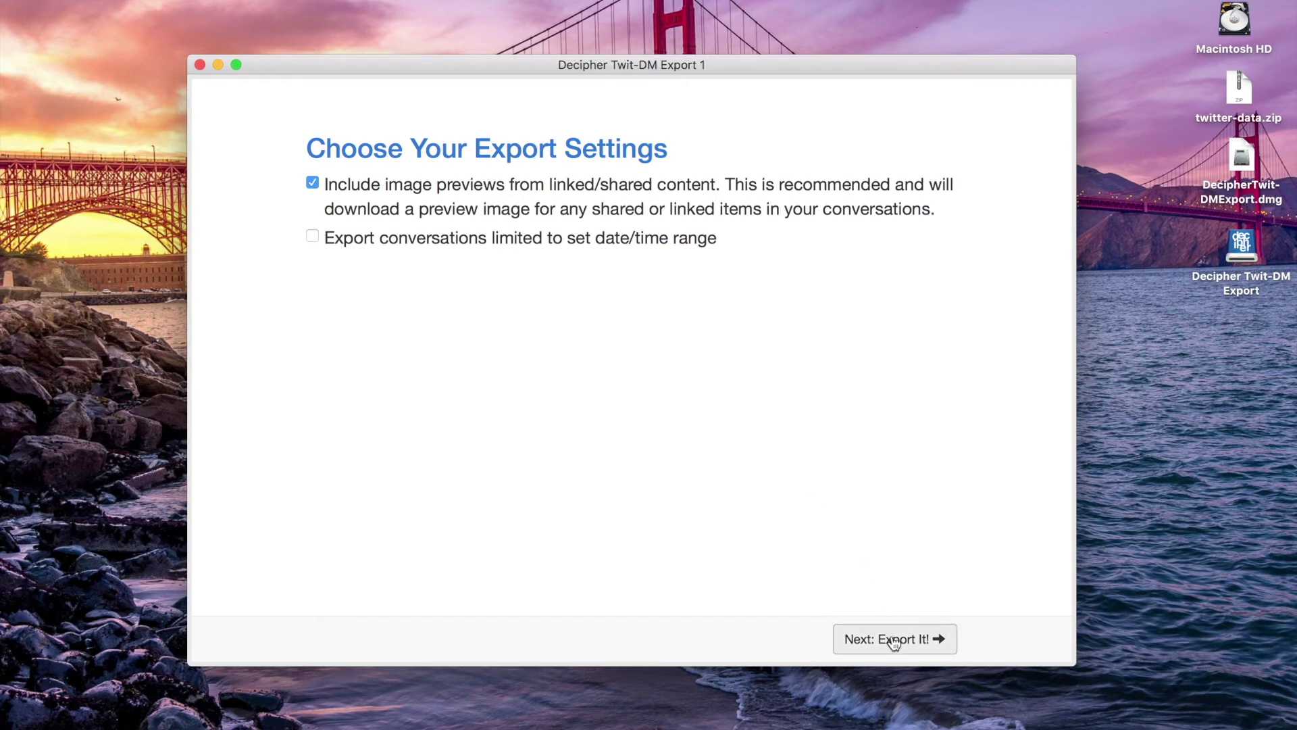
pyautogui.click(893, 641)
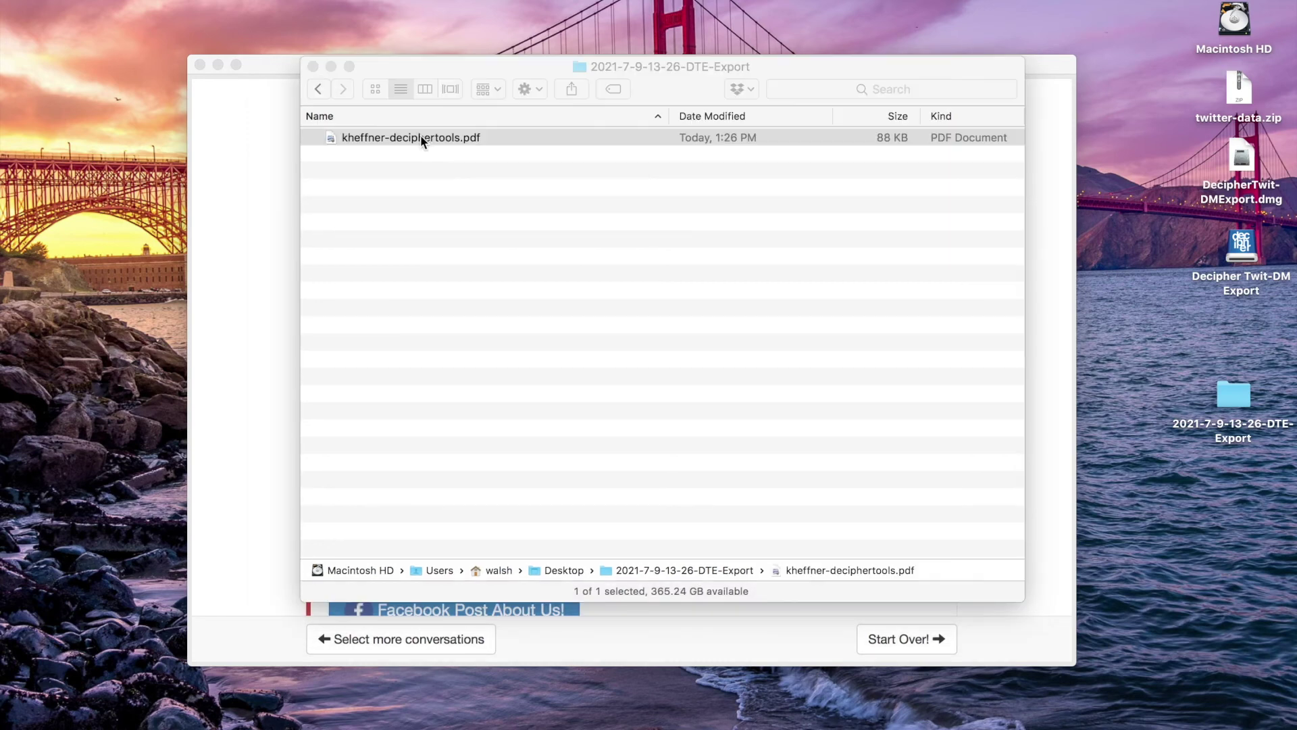
# Open kheffner-deciphertools.pdf in Preview and drag its window into place
pyautogui.doubleClick(419, 137)
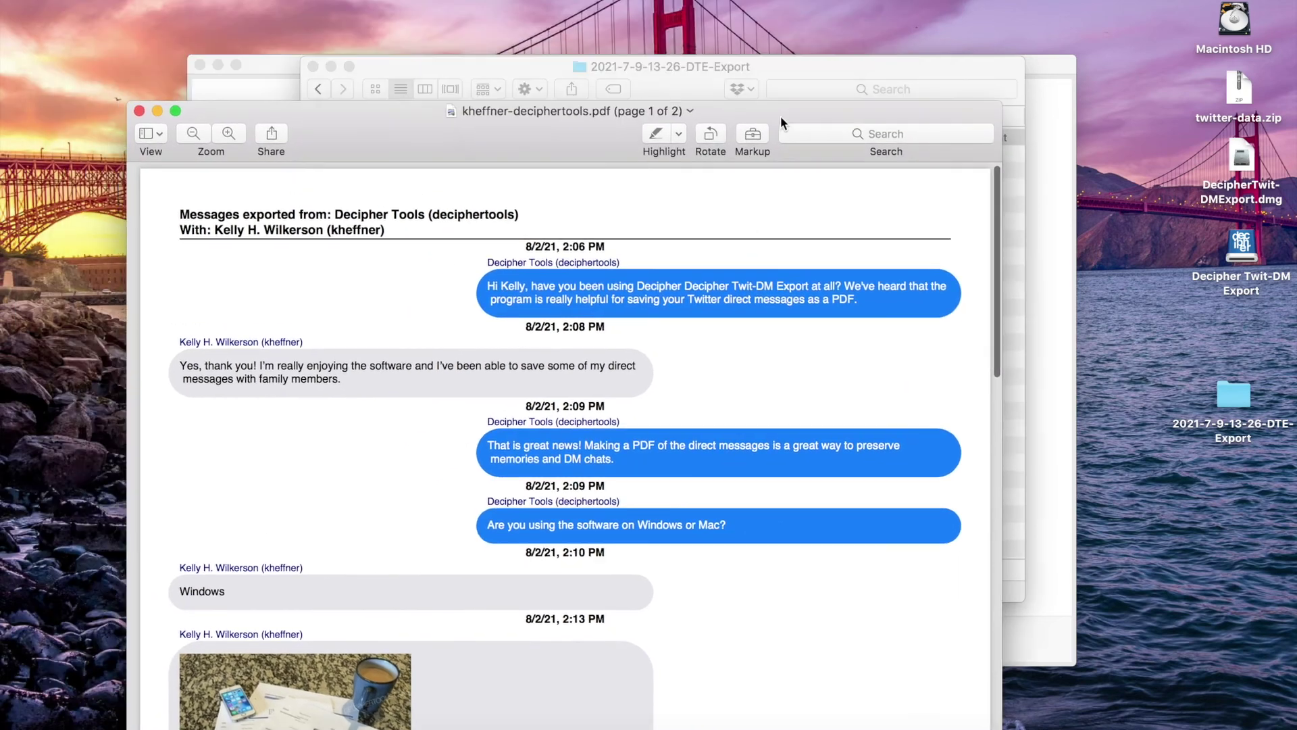
pyautogui.moveTo(780, 115); pyautogui.dragTo(838, 62)
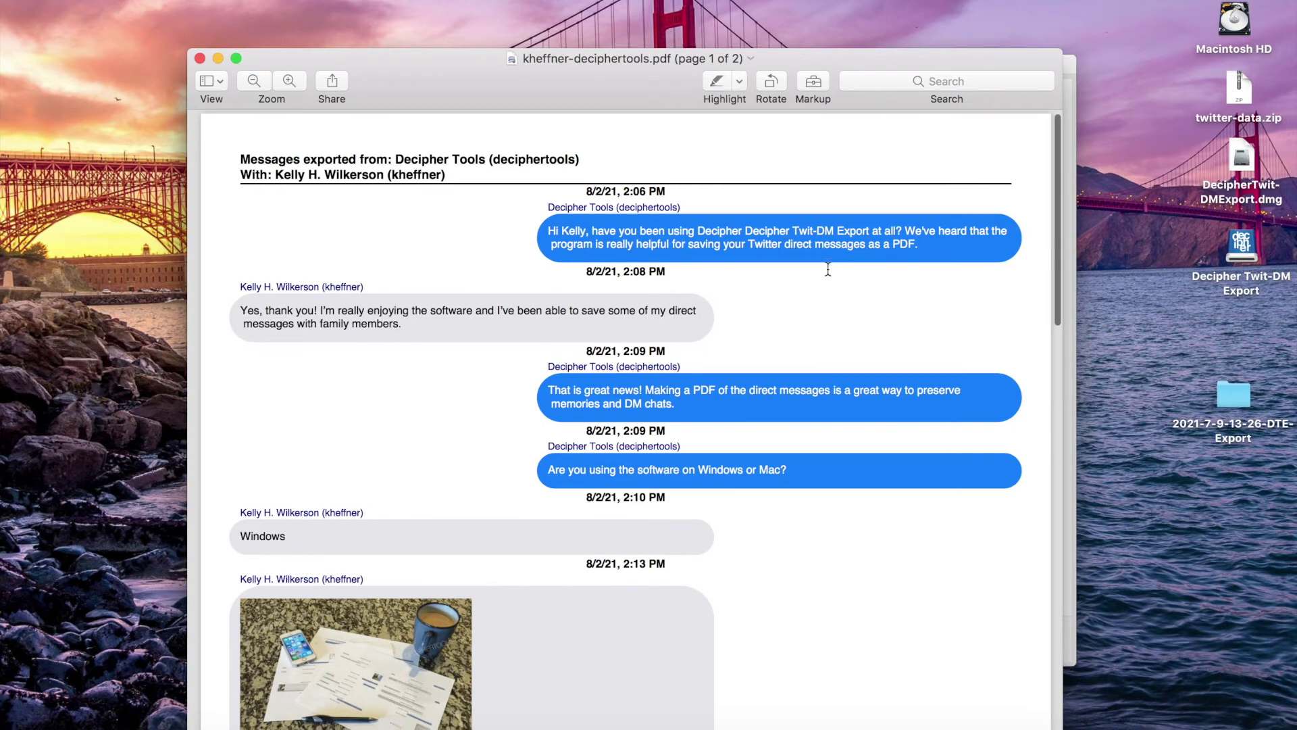
pyautogui.scroll(-2, 828, 269)
pyautogui.scroll(-1, 827, 269)
pyautogui.scroll(-2, 828, 270)
pyautogui.scroll(-1, 828, 270)
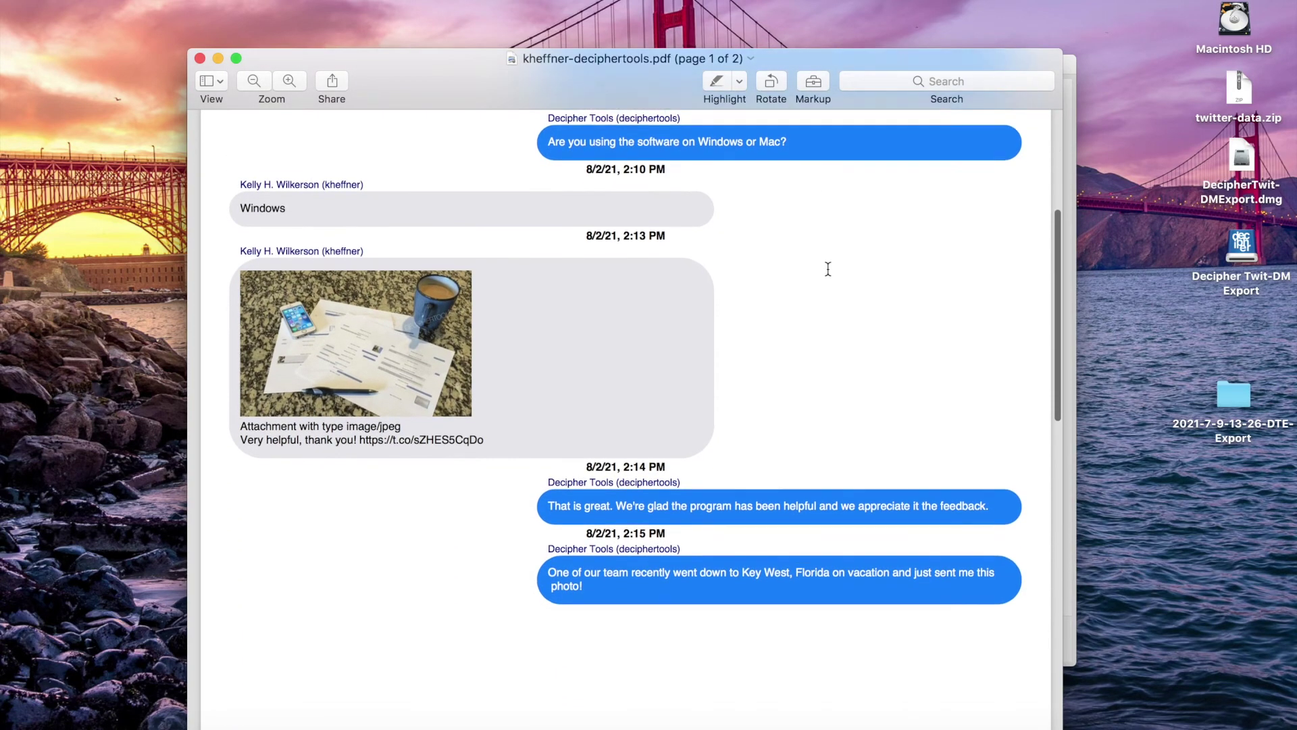
pyautogui.scroll(-3, 828, 269)
pyautogui.scroll(-2, 827, 269)
pyautogui.scroll(10, 828, 269)
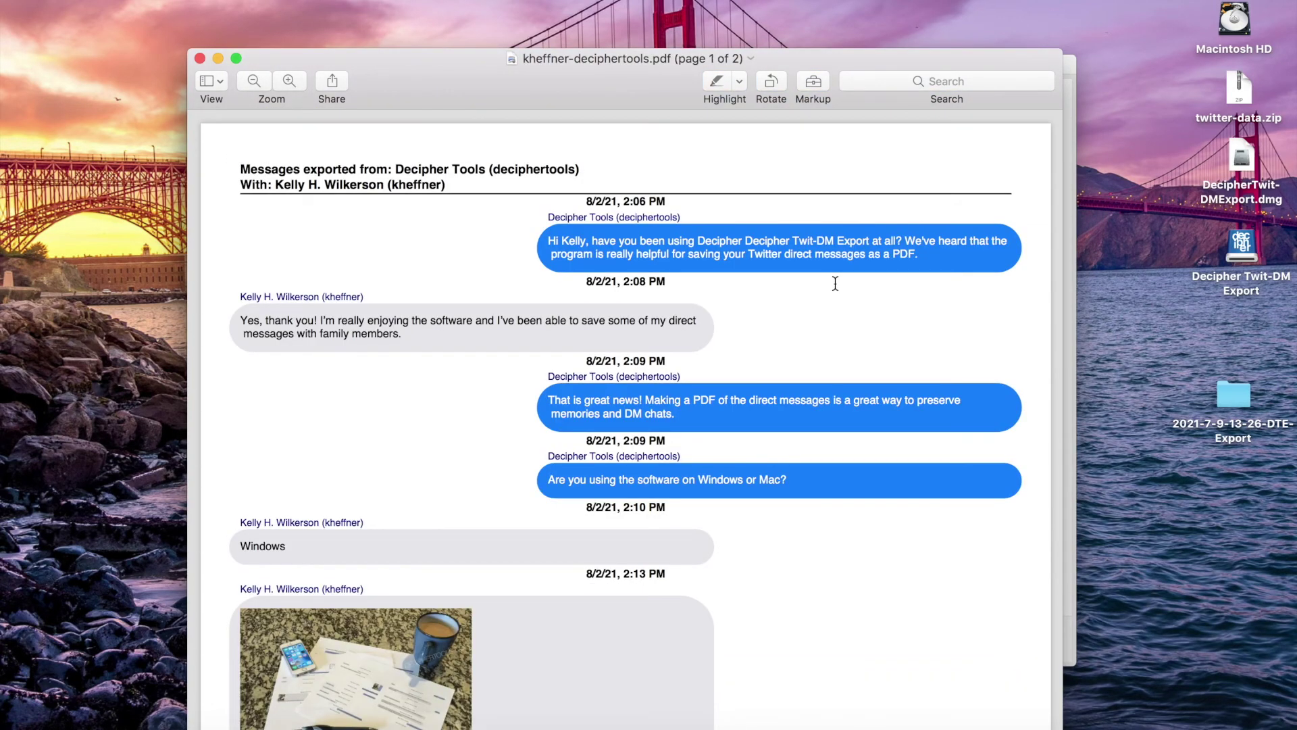
pyautogui.scroll(-4, 836, 283)
pyautogui.scroll(-1, 835, 283)
pyautogui.scroll(-5, 836, 283)
pyautogui.scroll(-3, 836, 282)
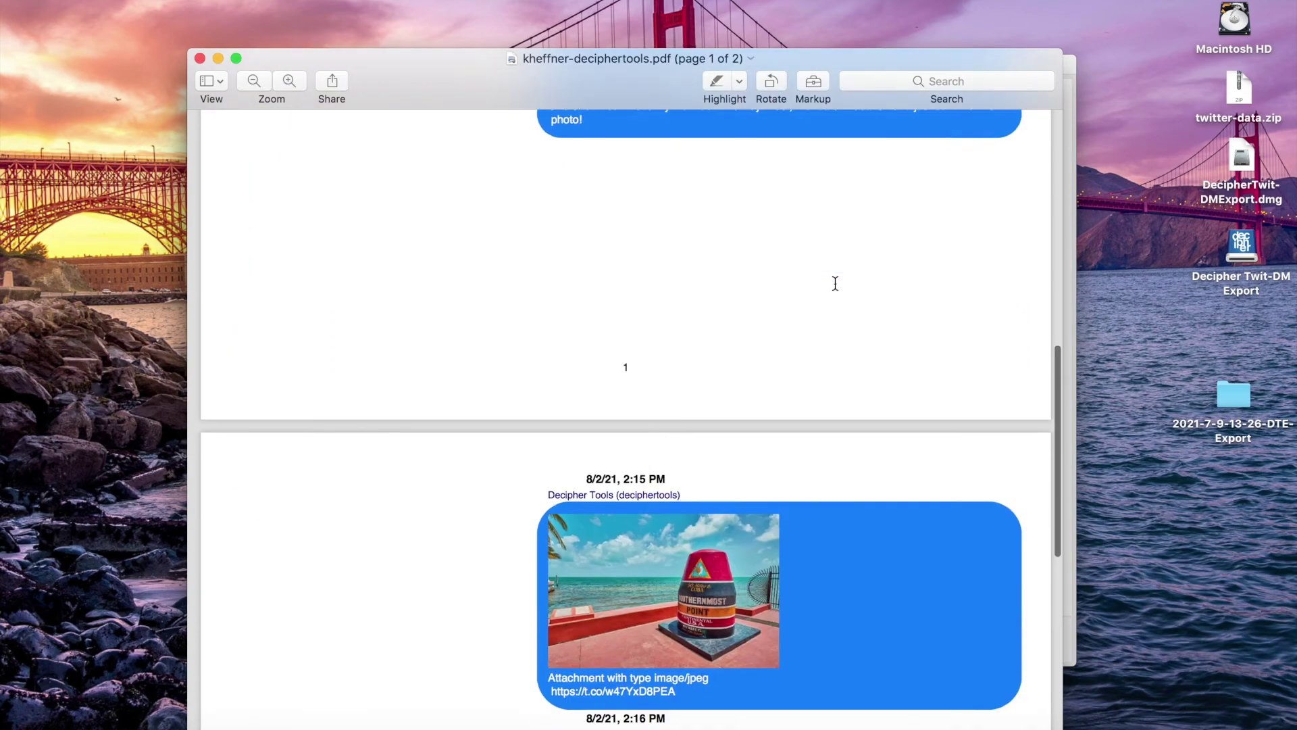
pyautogui.scroll(-2, 835, 283)
pyautogui.scroll(-5, 835, 284)
pyautogui.scroll(5, 835, 283)
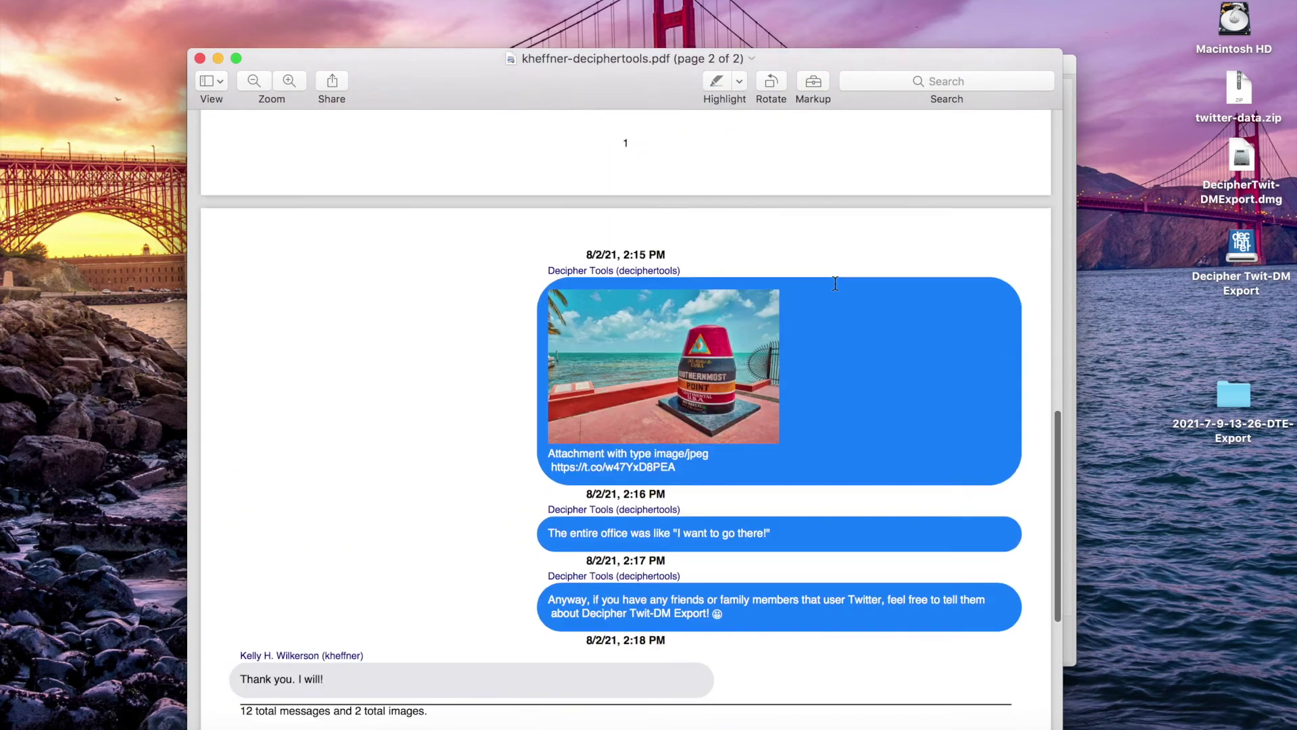
pyautogui.scroll(10, 836, 283)
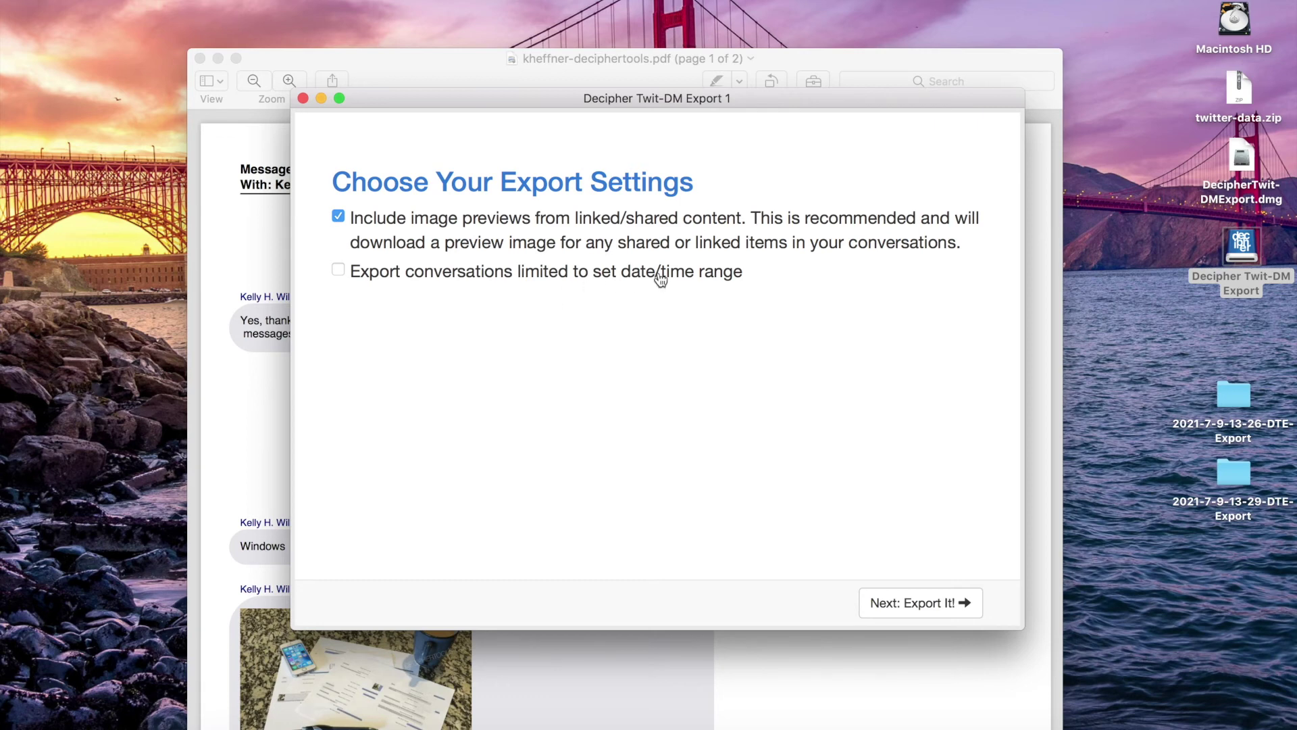
# Enable the date/time range export limit and open, then dismiss, the start-date calendar
pyautogui.click(337, 270)
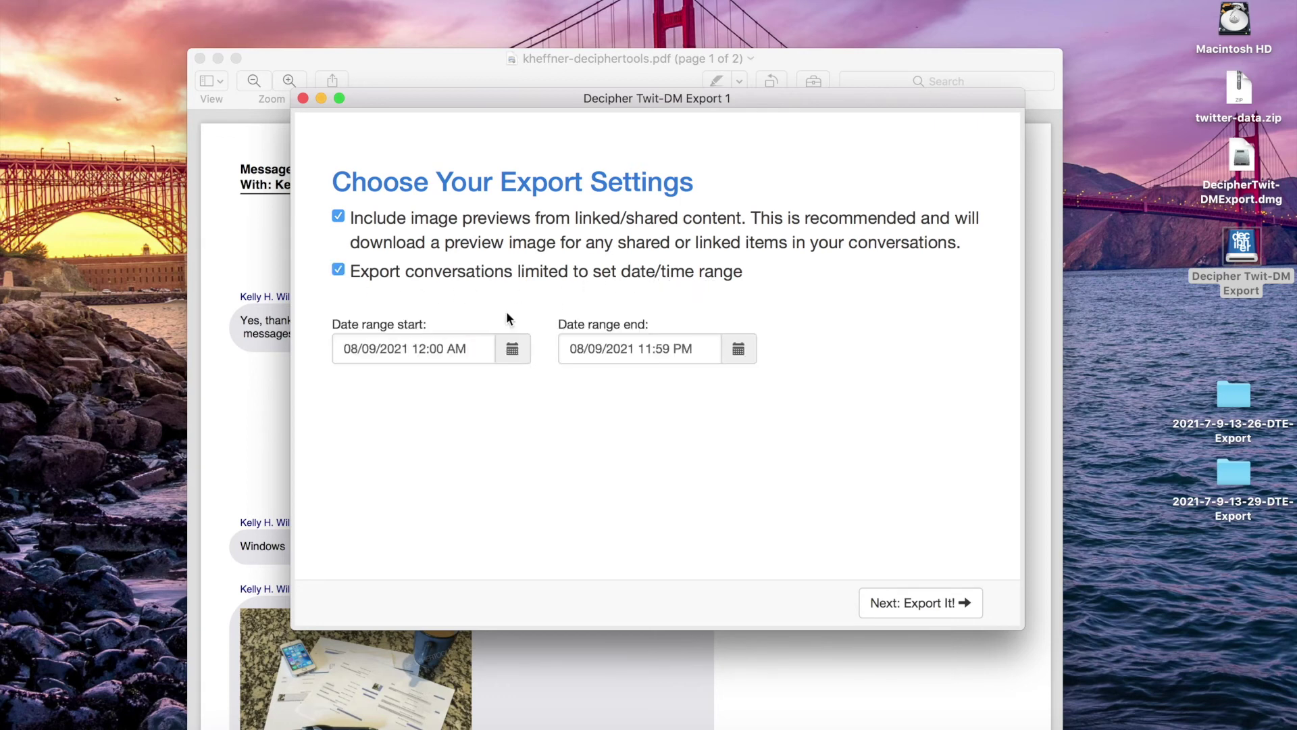
pyautogui.click(512, 350)
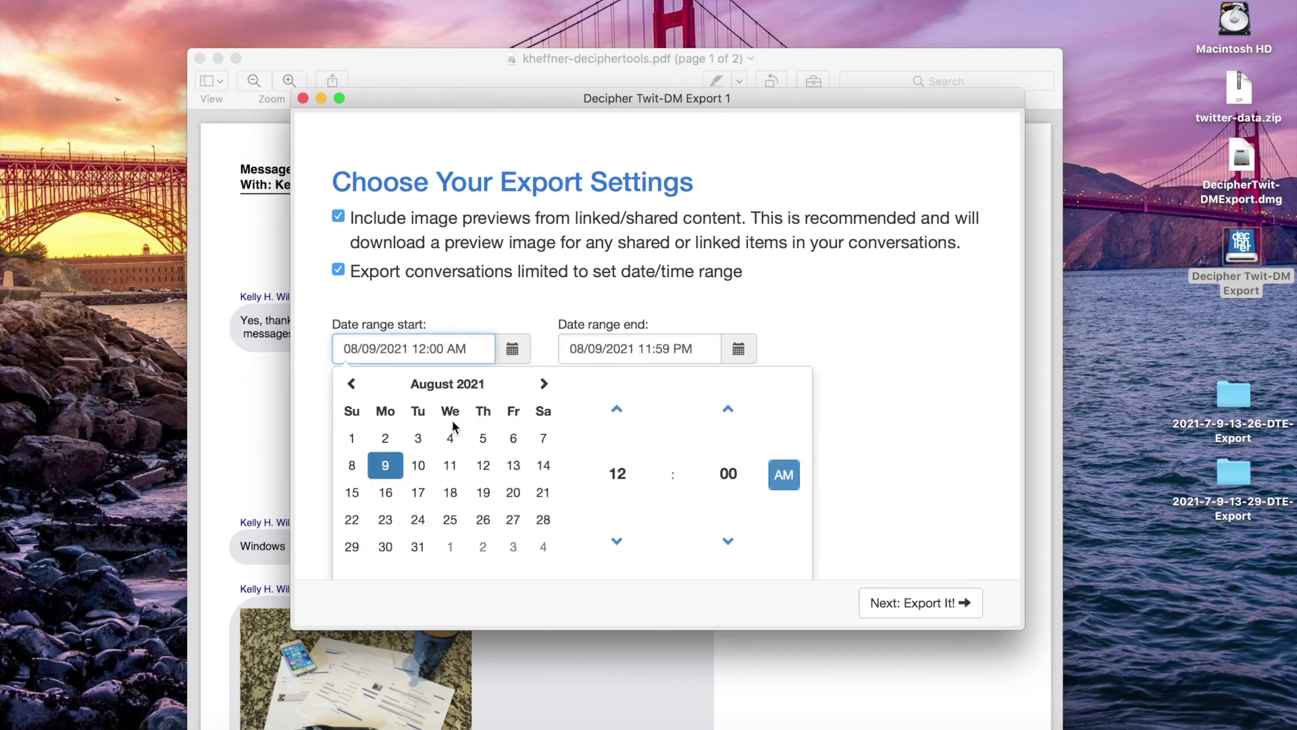
pyautogui.click(810, 321)
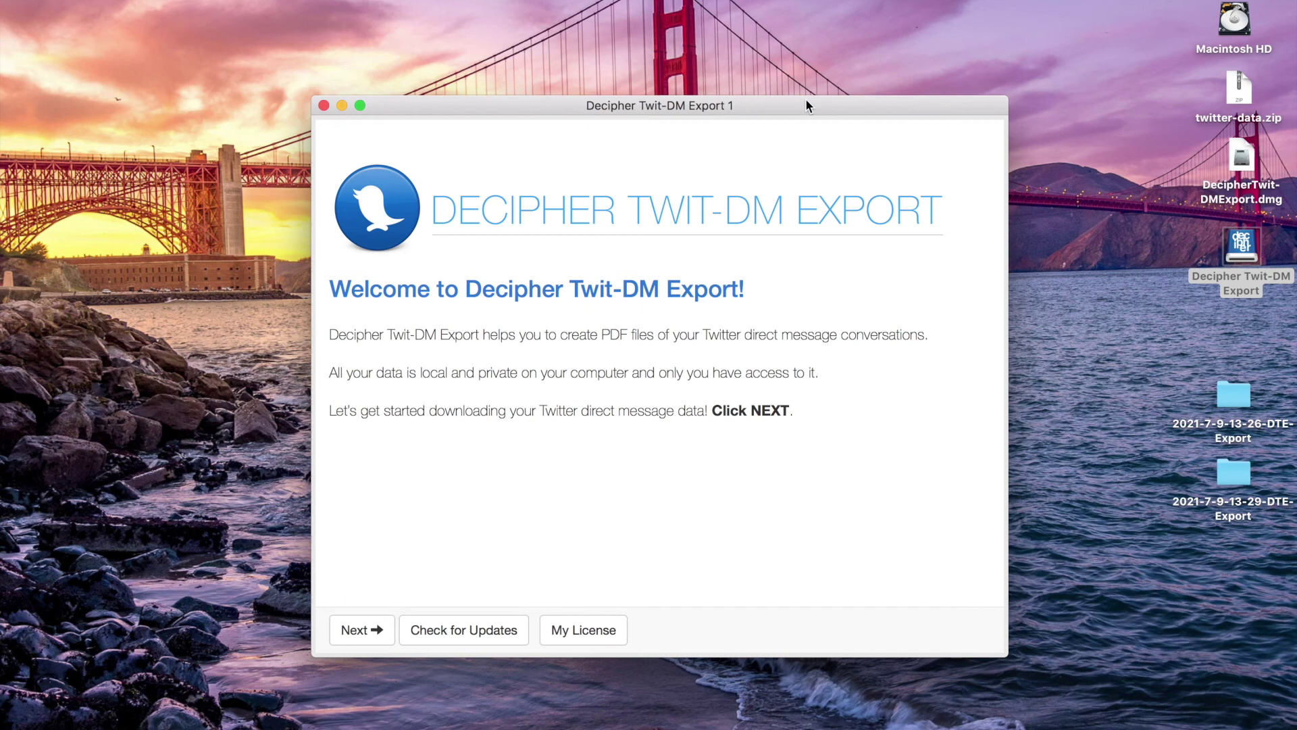
# Minimize the Decipher Twit-DM Export window to reveal the desktop's two export folders
pyautogui.click(341, 107)
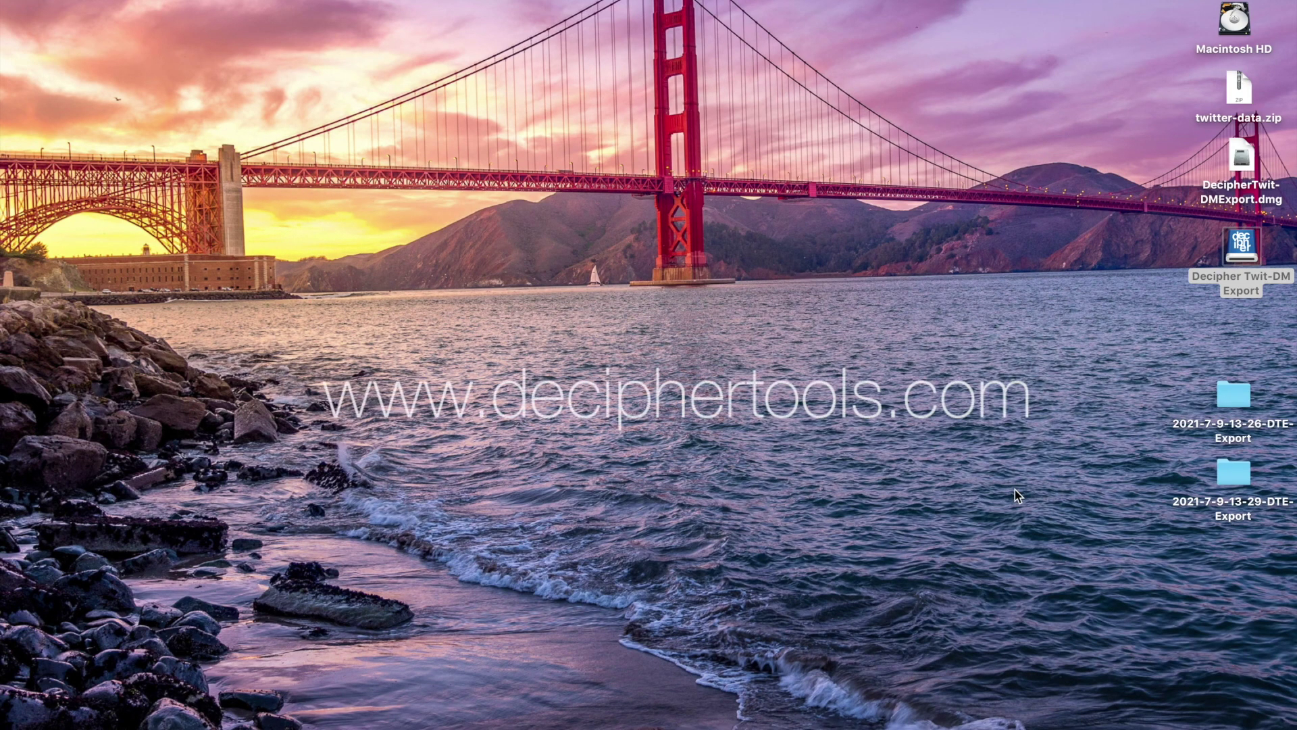